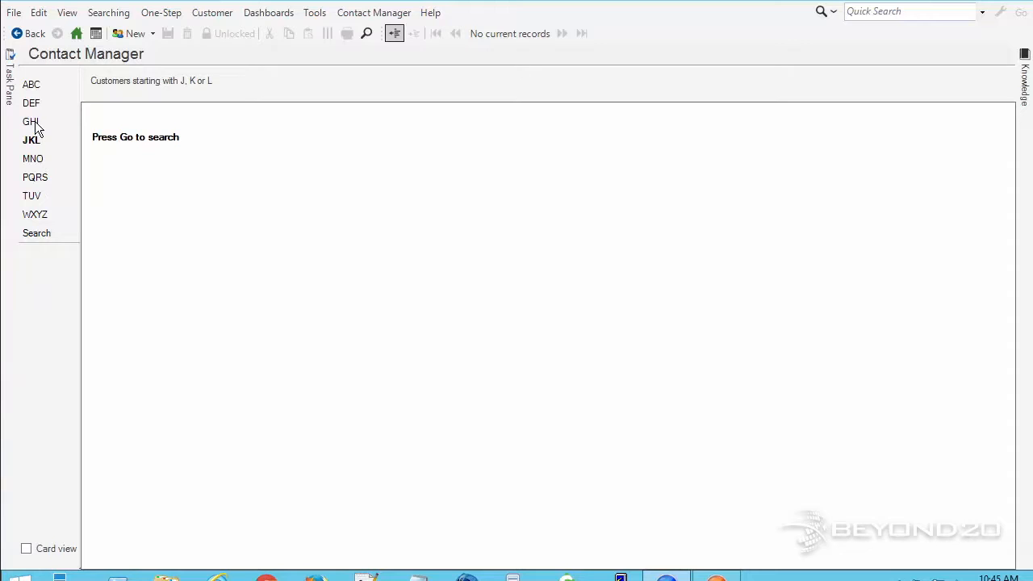
In Contact Manager, browse the ABC and DEF customer groups, then switch to the free-text Search view.
left_click(32, 85)
left_click(36, 105)
left_click(39, 233)
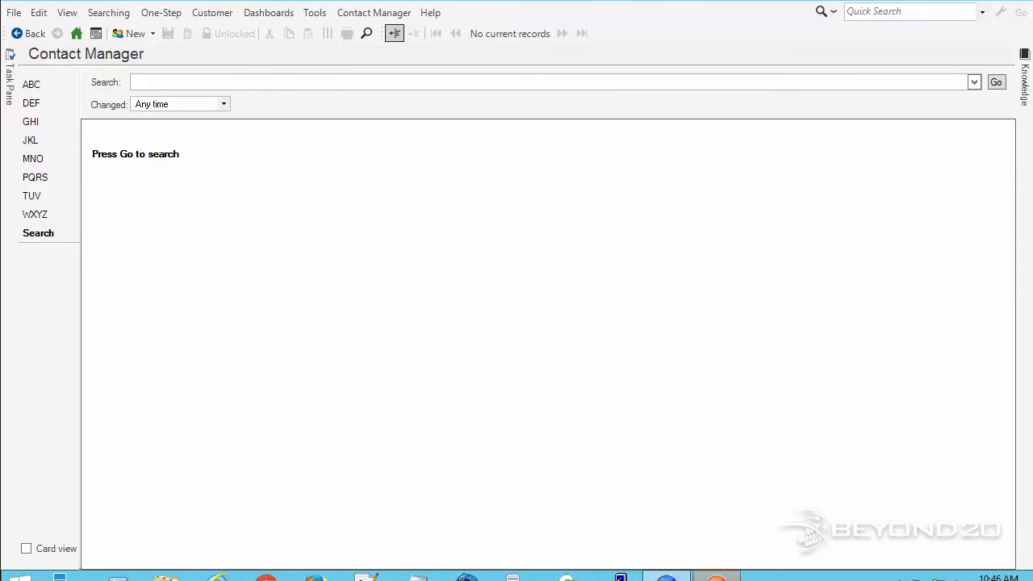
mouse_move(715, 577)
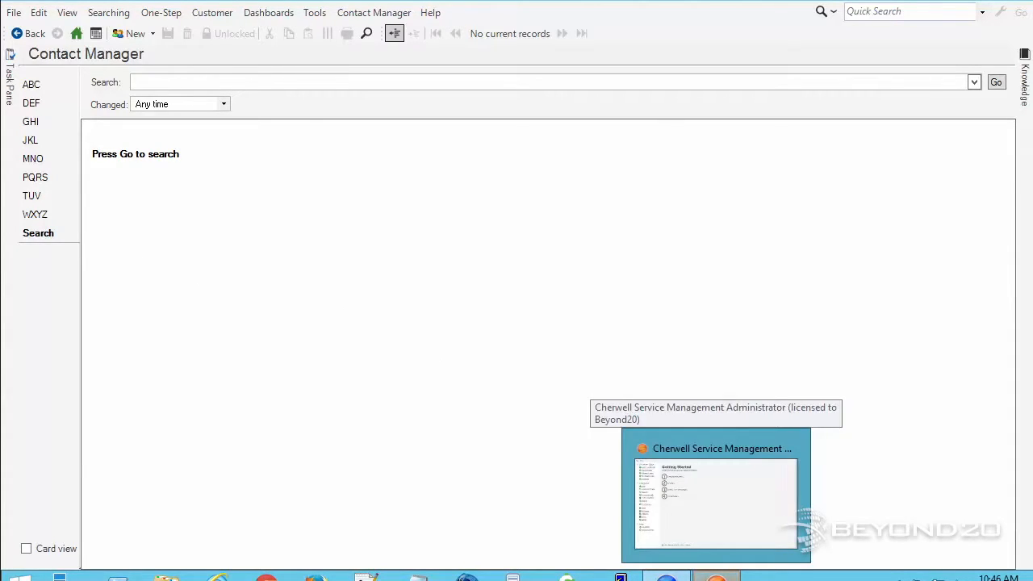
Bring up the Administrator window and open Active Directory/LDAP from the Getting Started page in Help.
left_click(716, 493)
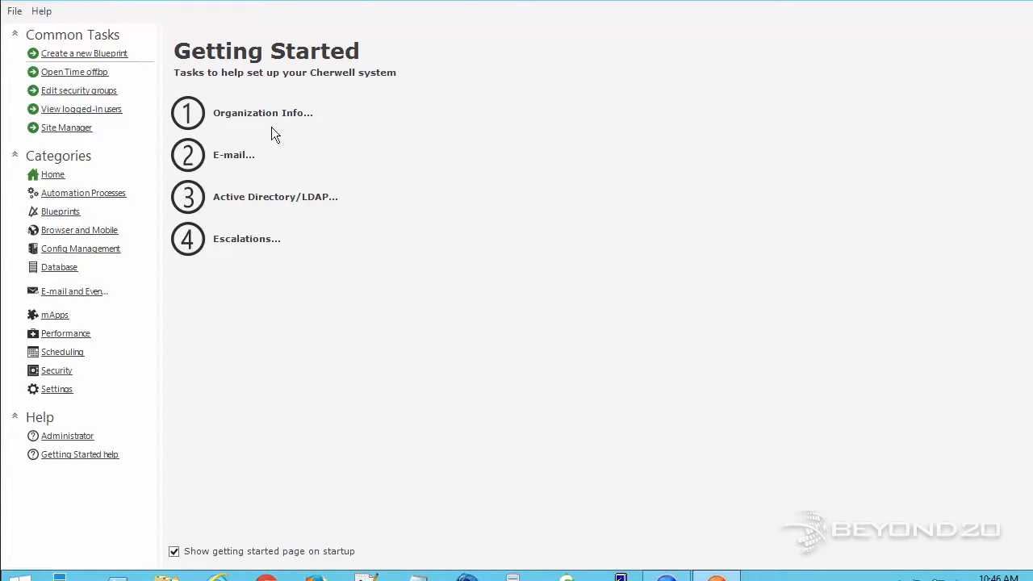
left_click(63, 180)
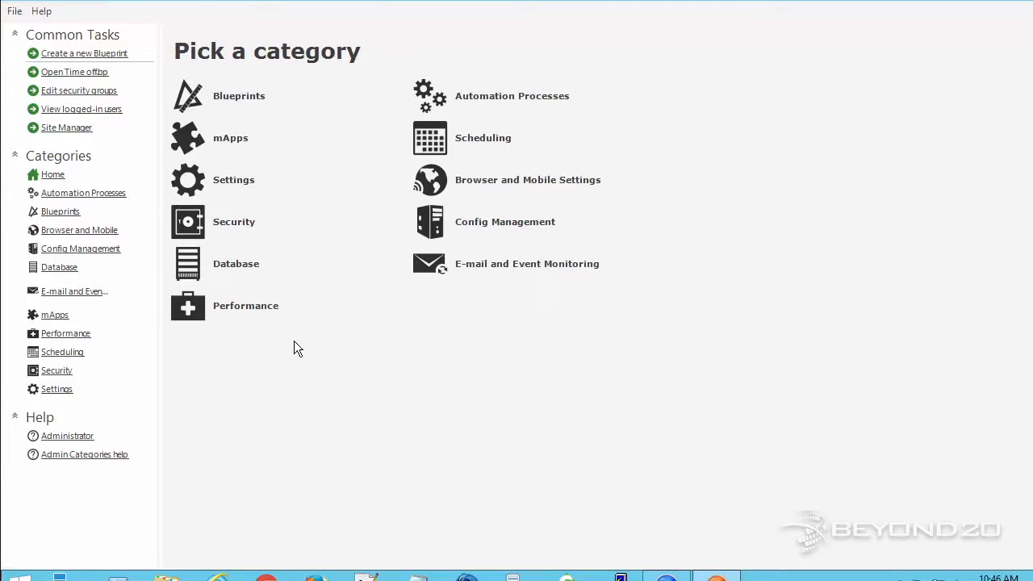
left_click(42, 11)
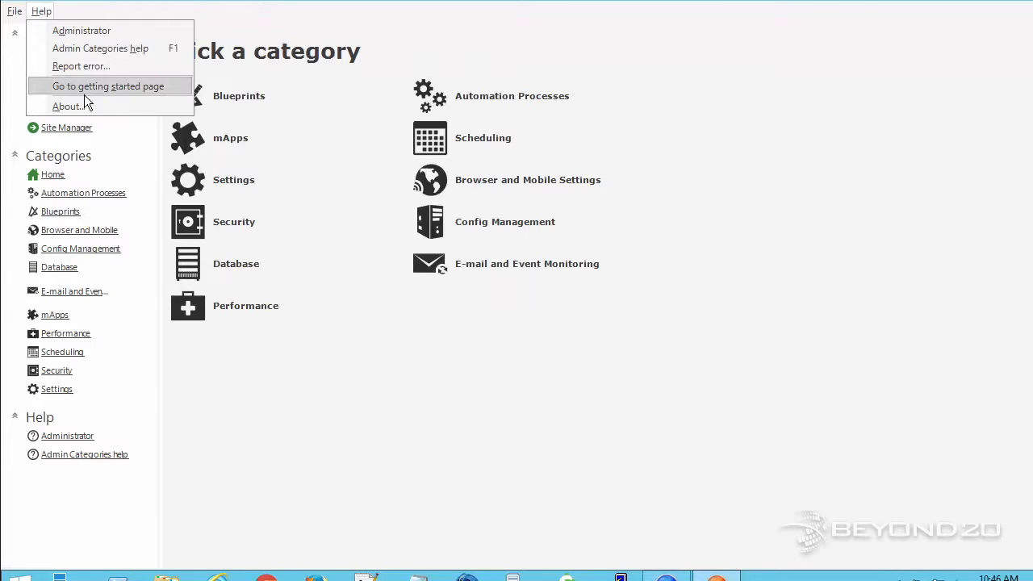
left_click(145, 86)
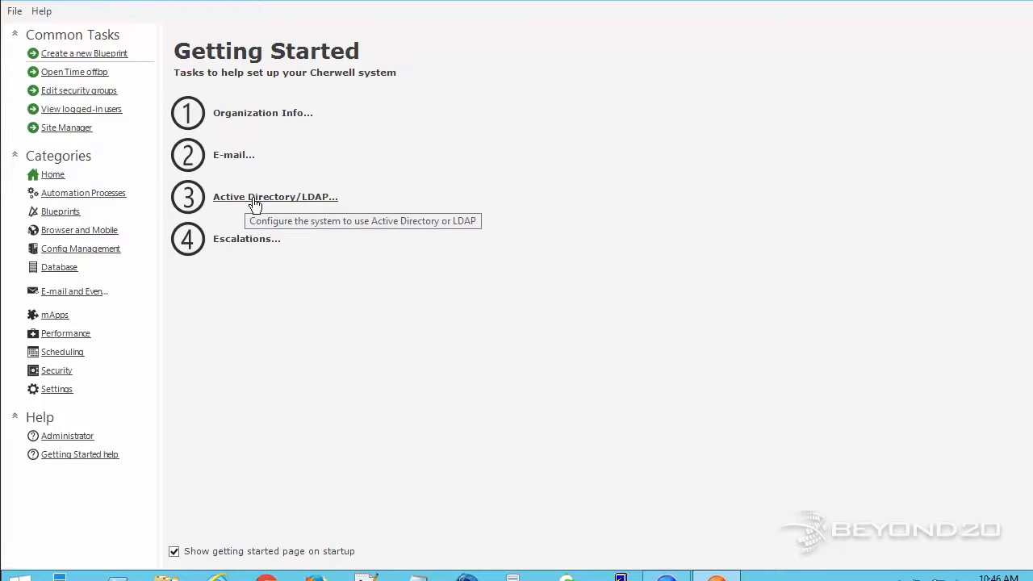
left_click(253, 202)
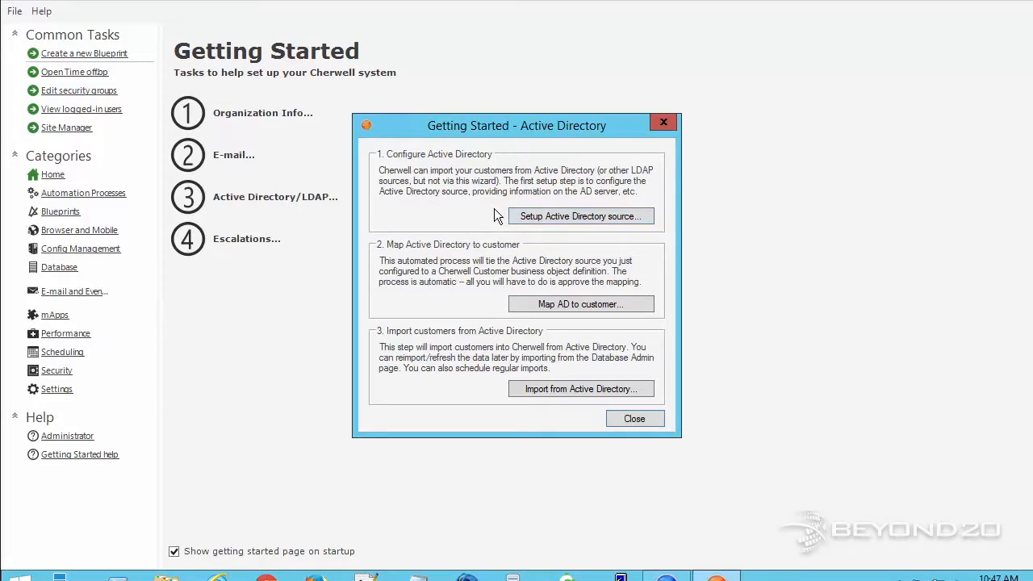
Open Setup Active Directory source to show the Map Default Object dialog, and move it into view.
left_click(550, 218)
left_click_drag(689, 81, 396, 33)
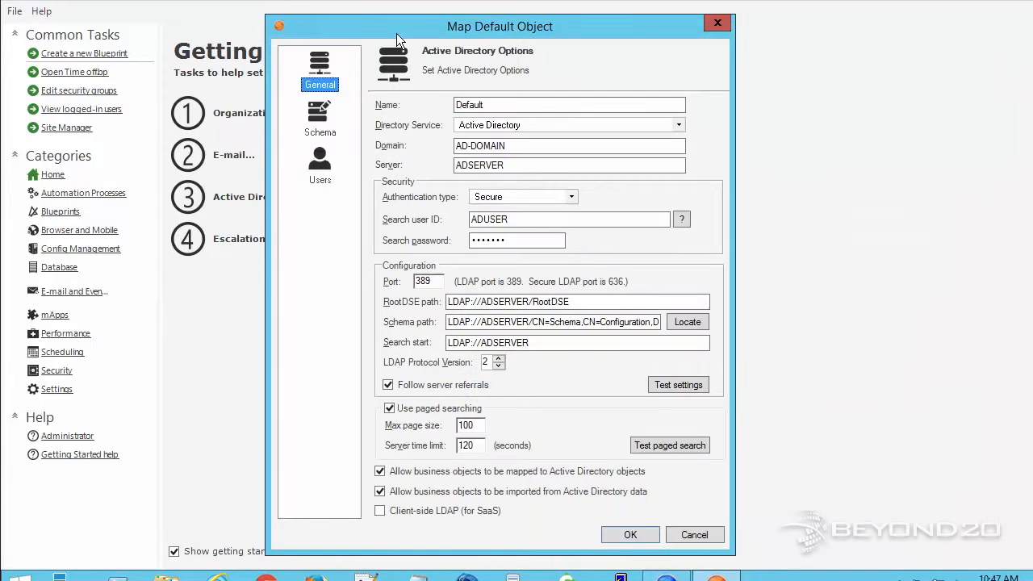
Set the source Name and Domain to CherwellDev and the Server to localhost.
left_click(506, 104)
key("ctrl+a")
type("CherwellDev")
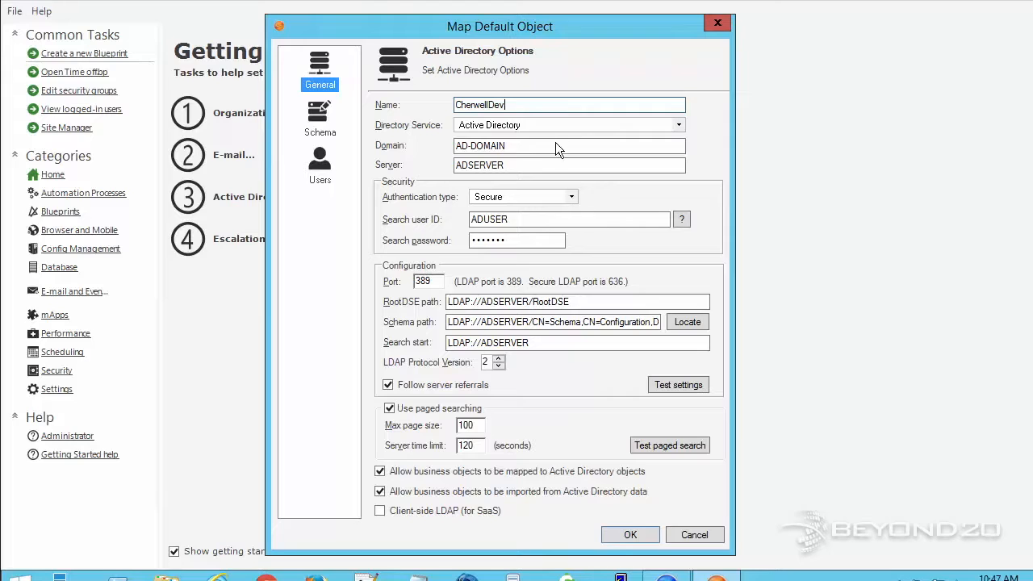
left_click_drag(524, 146, 454, 145)
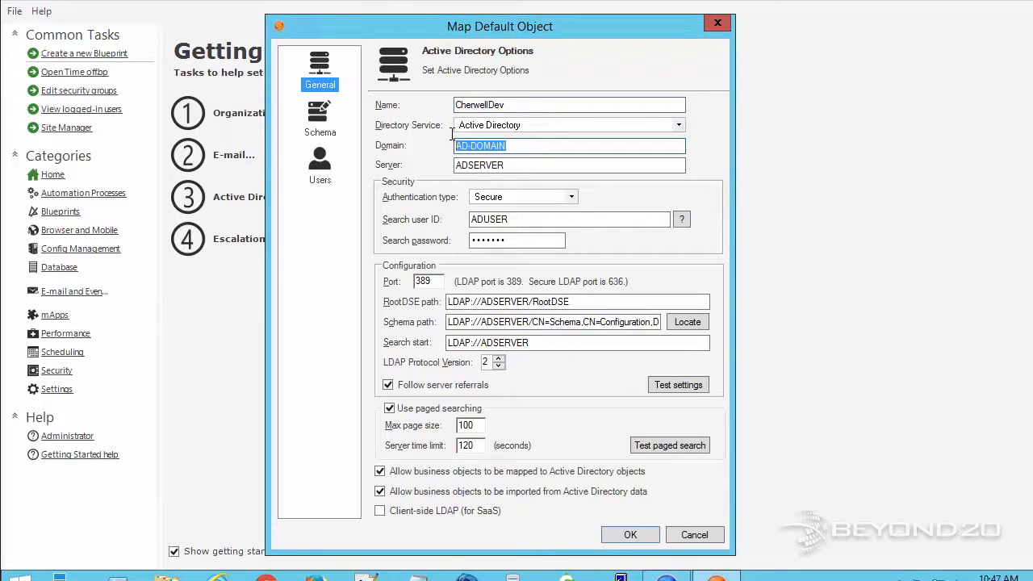
key("Tab")
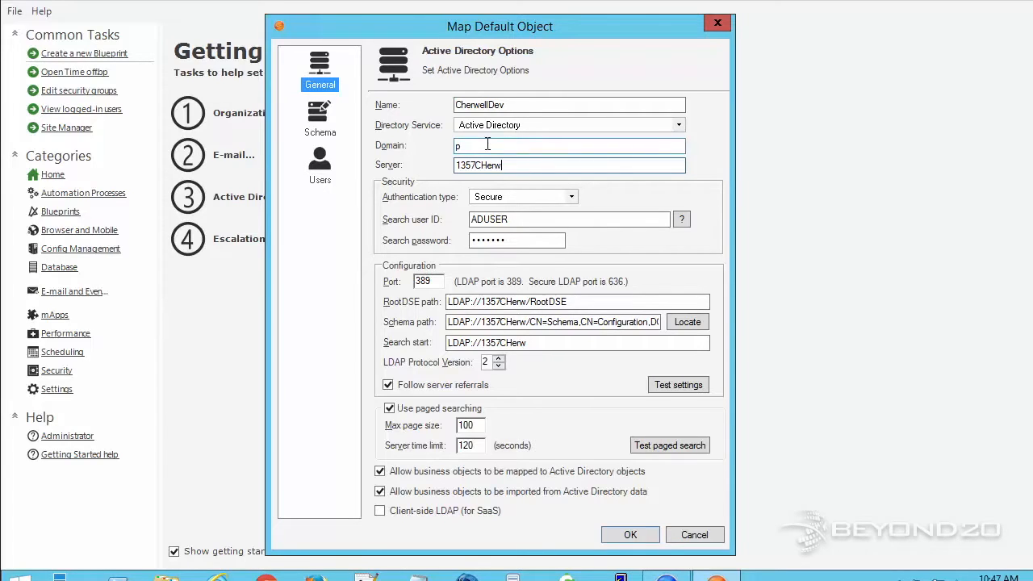
left_click_drag(494, 145, 426, 144)
type("Cherwell")
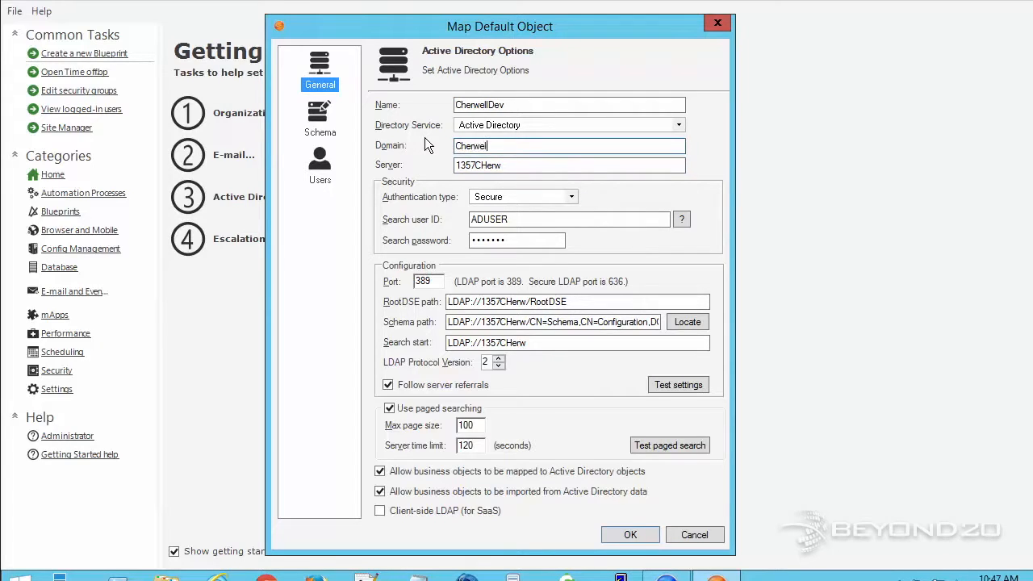
key("BackSpace")
type("Dev")
left_click_drag(496, 167, 420, 160)
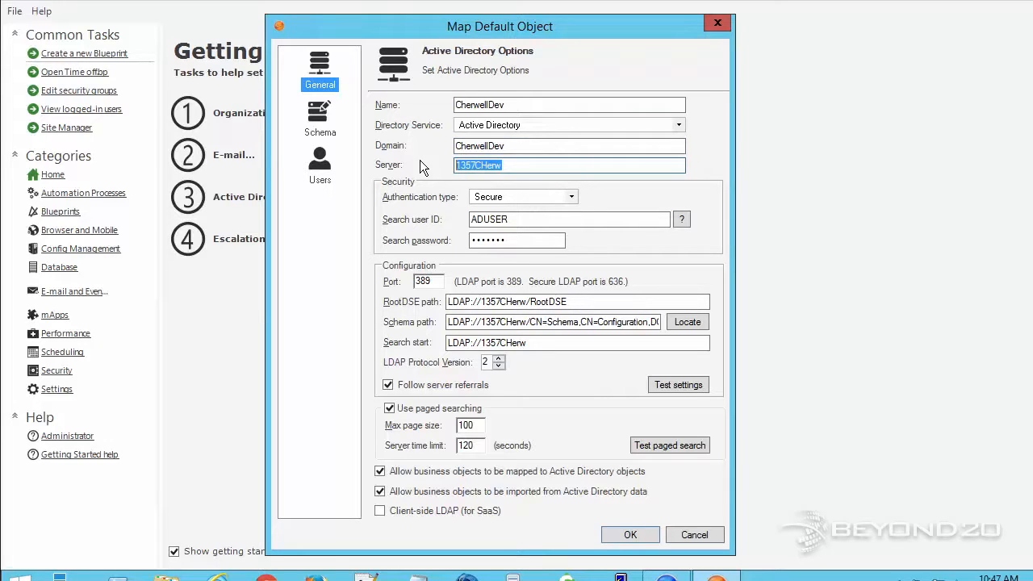
type("localhost")
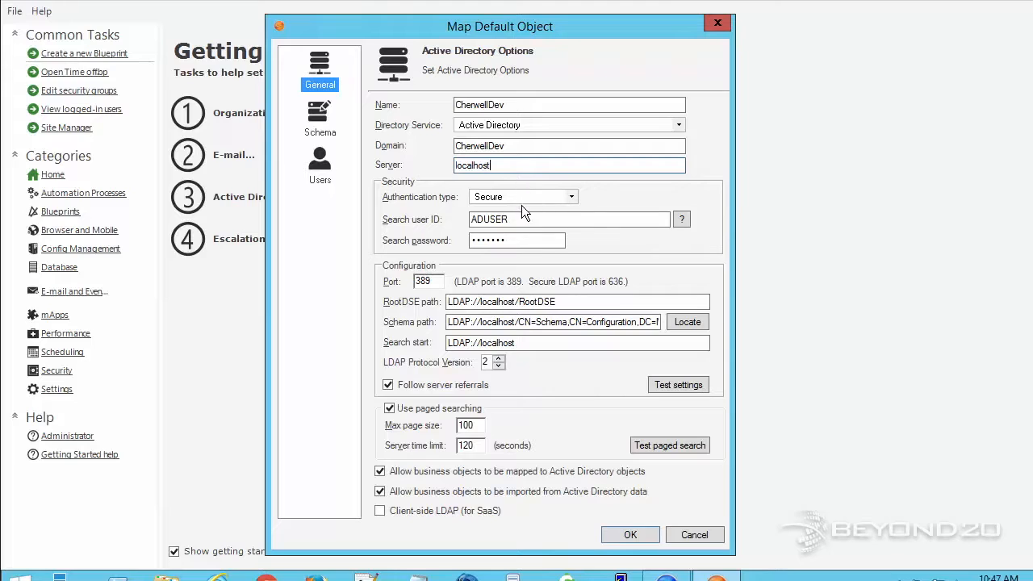
Enter Administrator as the search user ID and type the search account password.
left_click_drag(524, 219, 416, 219)
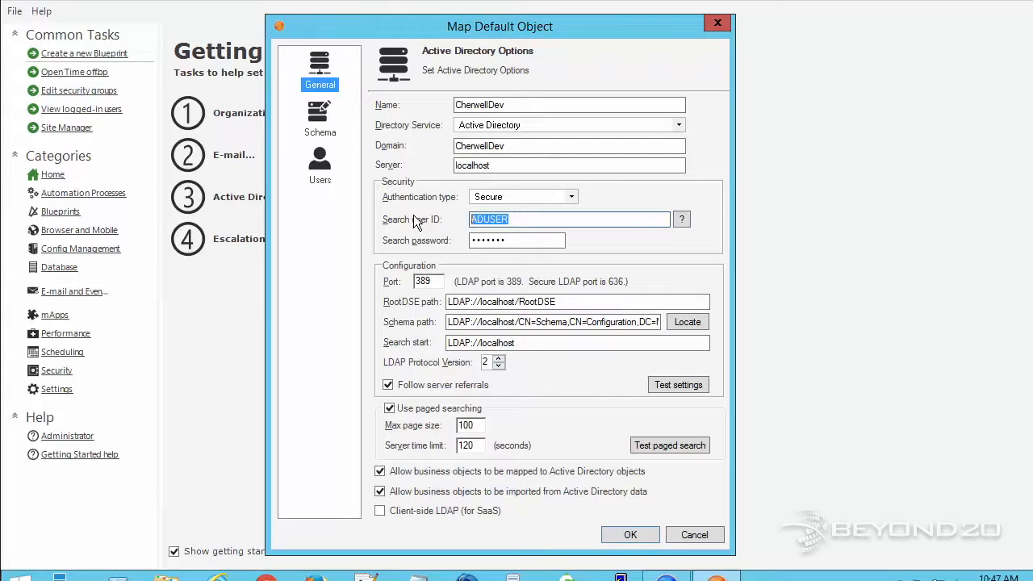
type("Administrator")
key("Tab")
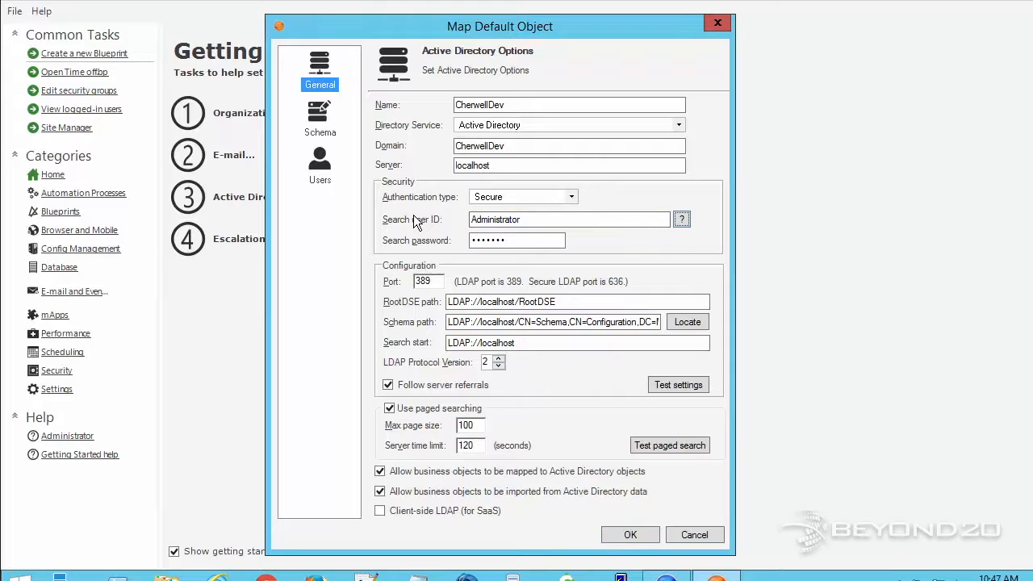
key("Tab")
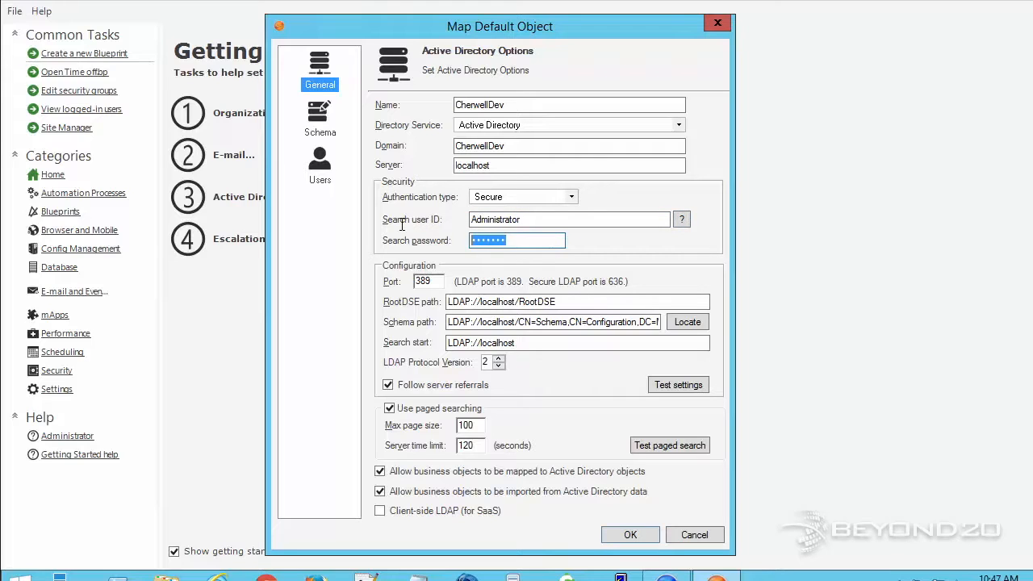
type("•••")
key("BackSpace")
key("BackSpace")
key("BackSpace")
type("••••••••")
Review the RootDSE and schema paths and use Locate to fill in the CherwellDev schema path.
left_click(575, 302)
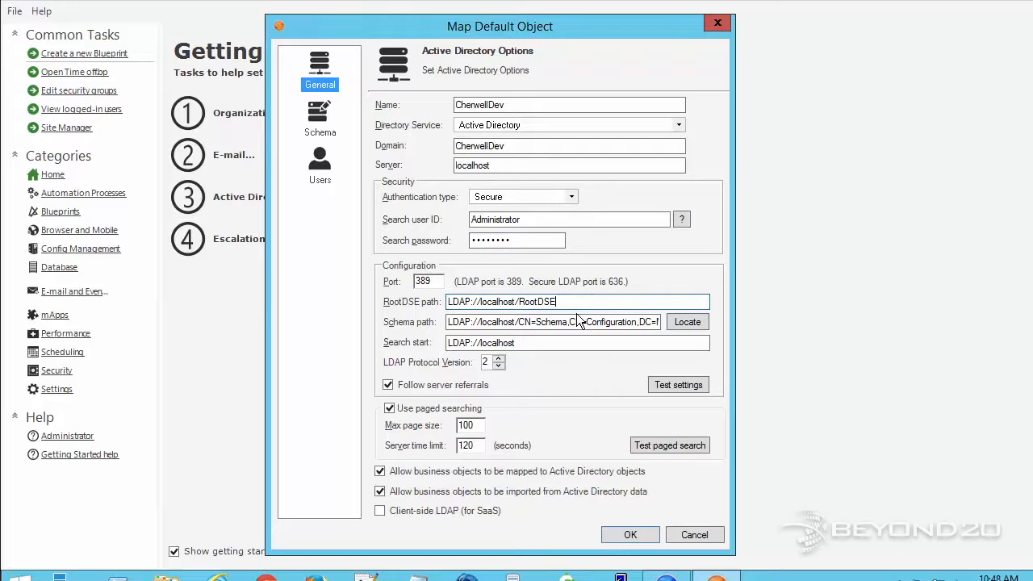
left_click_drag(553, 319, 704, 334)
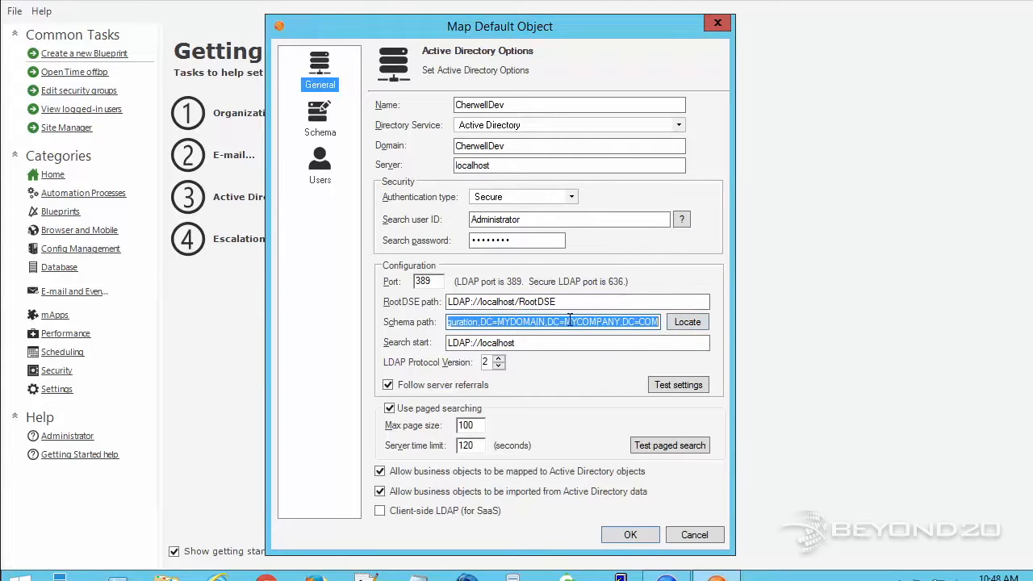
left_click(523, 323)
double_click(523, 322)
left_click(628, 322)
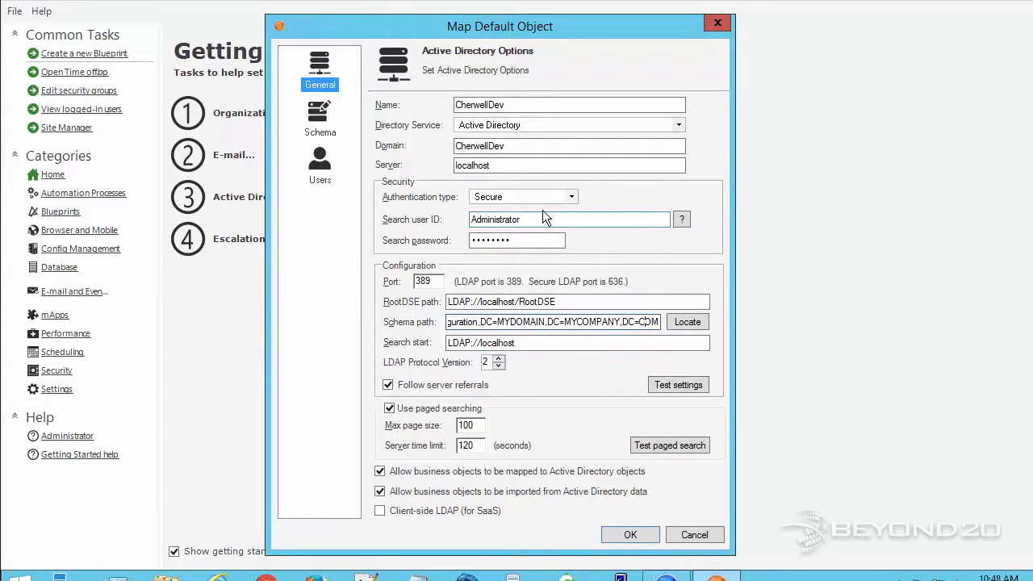
left_click(686, 322)
Check the localhost/CherwellDev schema and search-start paths and confirm the settings test succeeds.
left_click_drag(608, 322, 677, 322)
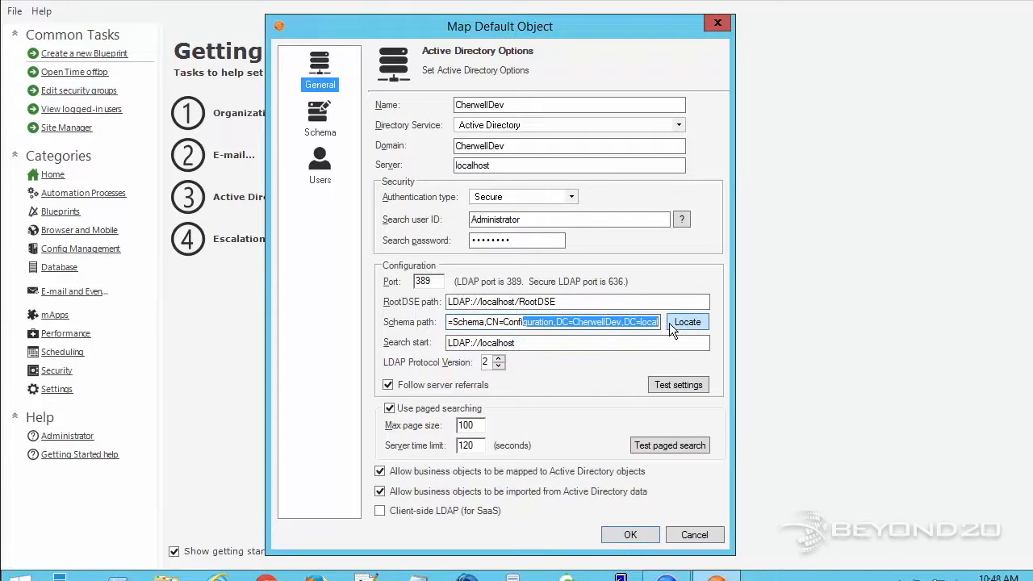
left_click(602, 322)
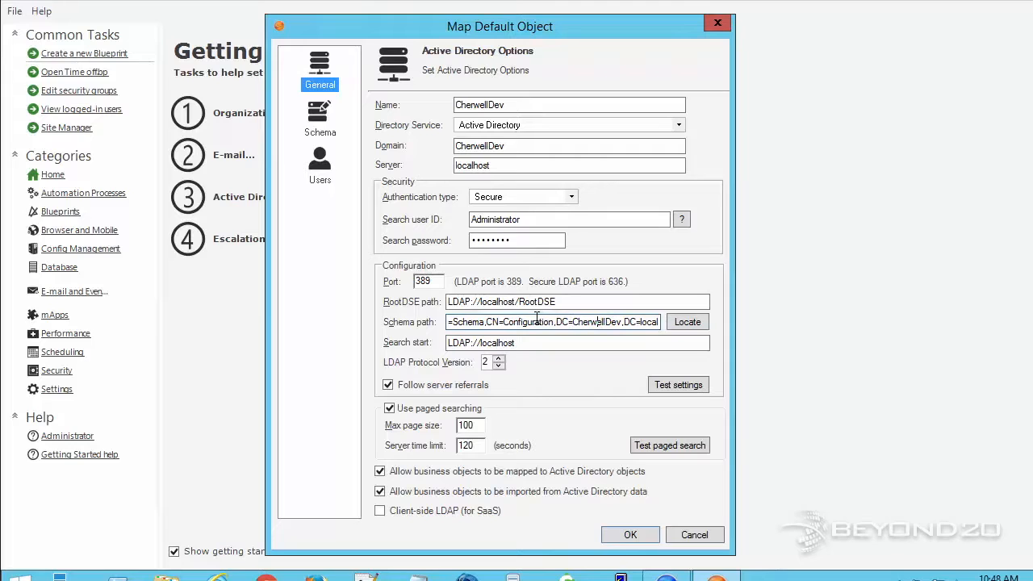
left_click_drag(537, 319, 423, 333)
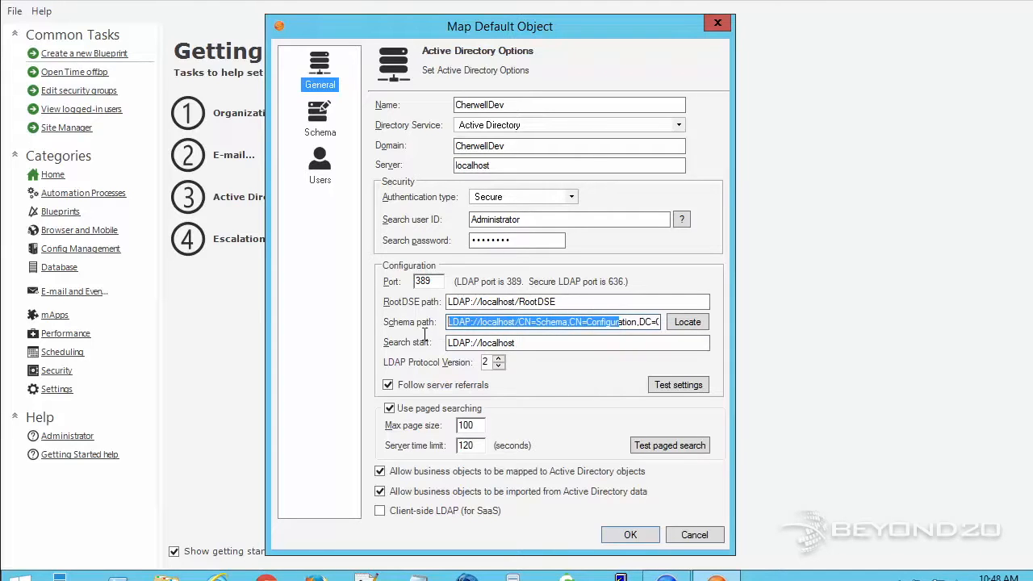
left_click(491, 302)
left_click(501, 322)
left_click(500, 343)
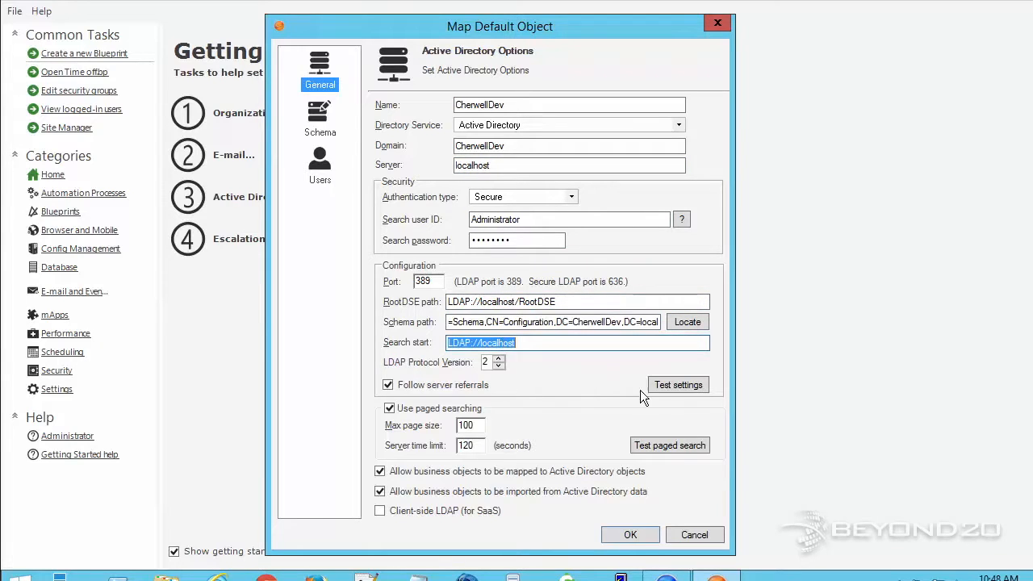
left_click(679, 385)
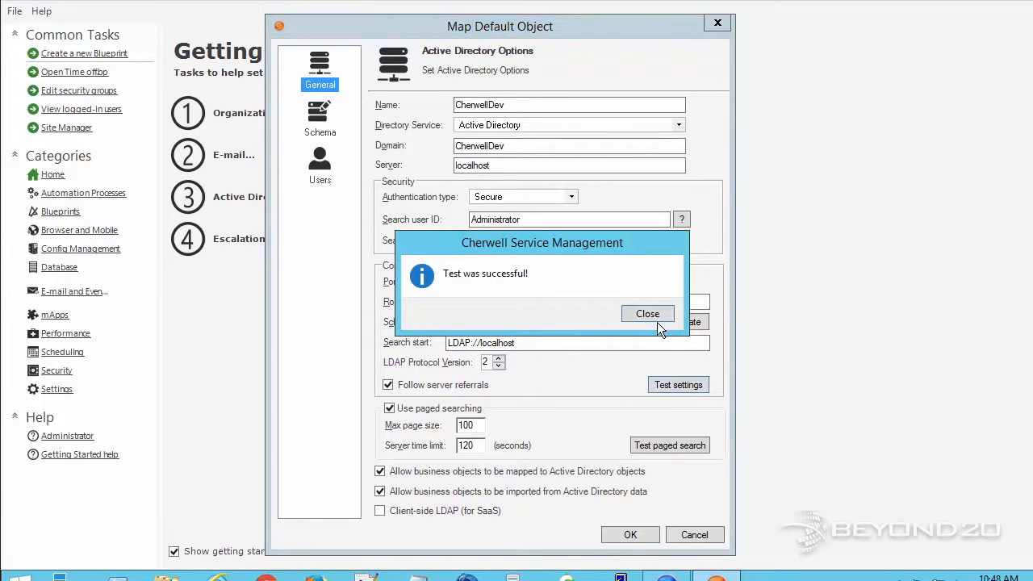
left_click(645, 314)
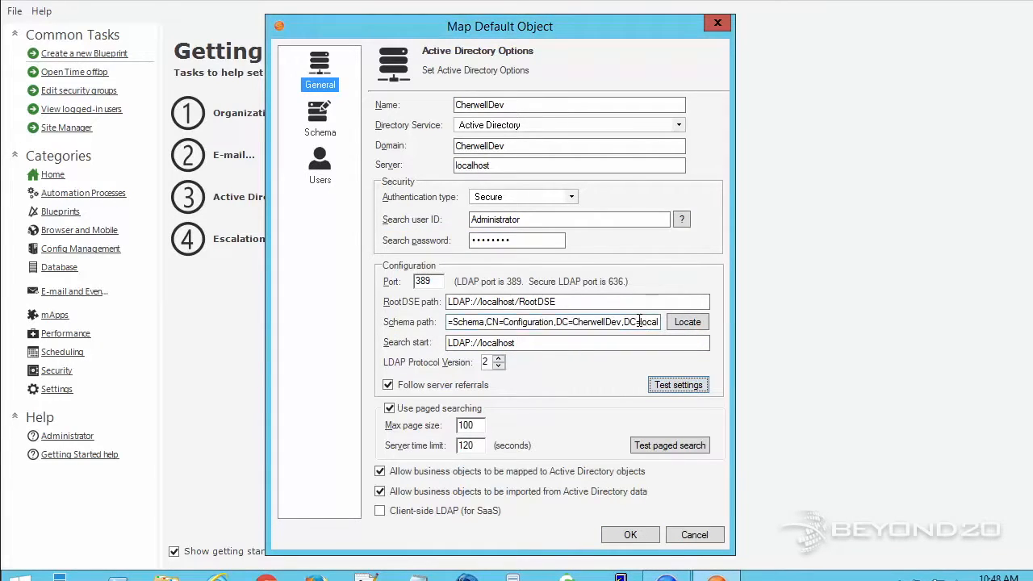
On the Users page, enable both Active Directory user login and user import.
left_click(326, 122)
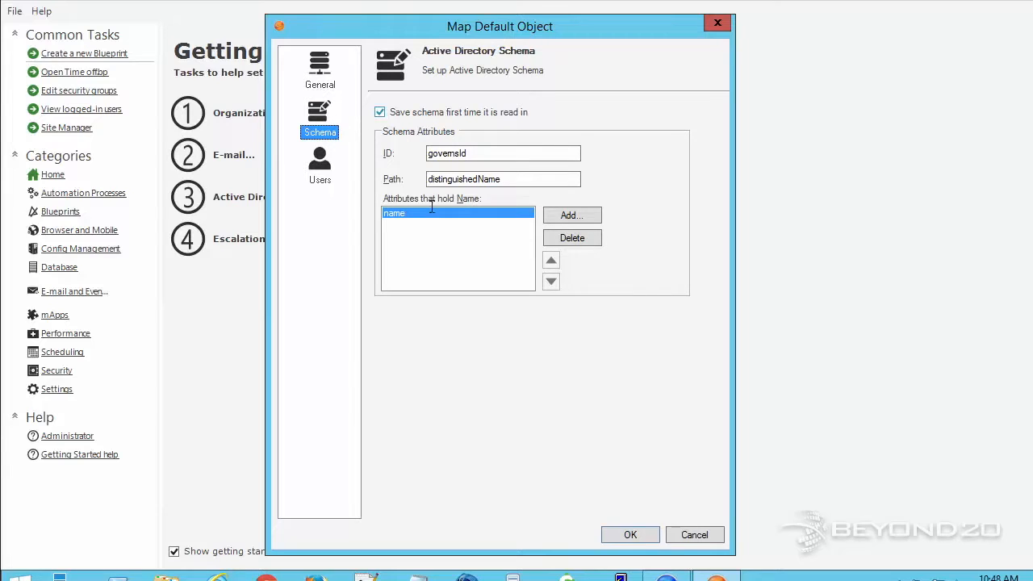
left_click(327, 167)
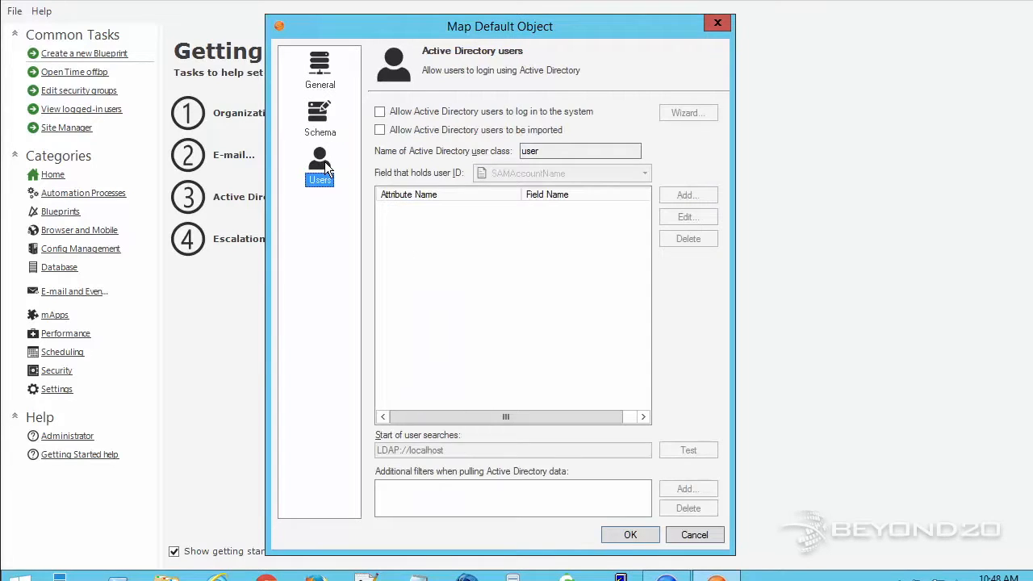
left_click(380, 112)
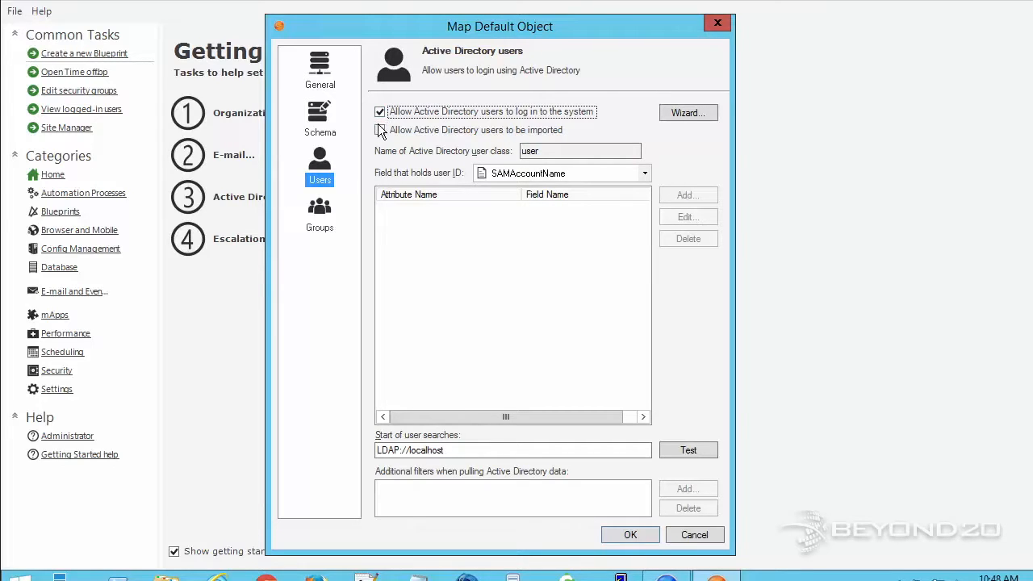
left_click(380, 131)
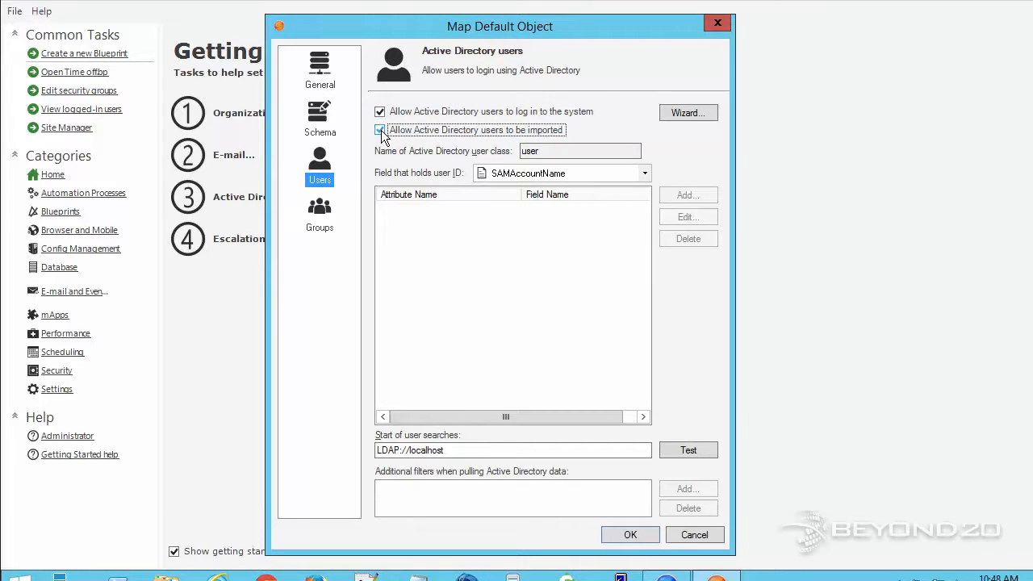
Run the Mapping Wizard, keeping UserInfo paired with the Active Directory 'user' object.
left_click(687, 111)
left_click_drag(665, 192, 523, 78)
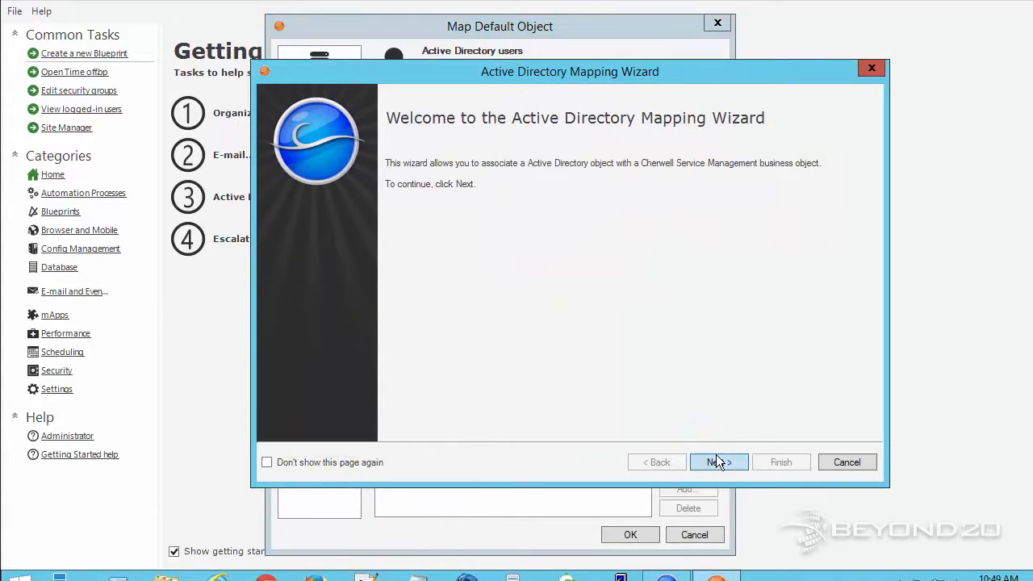
left_click(717, 458)
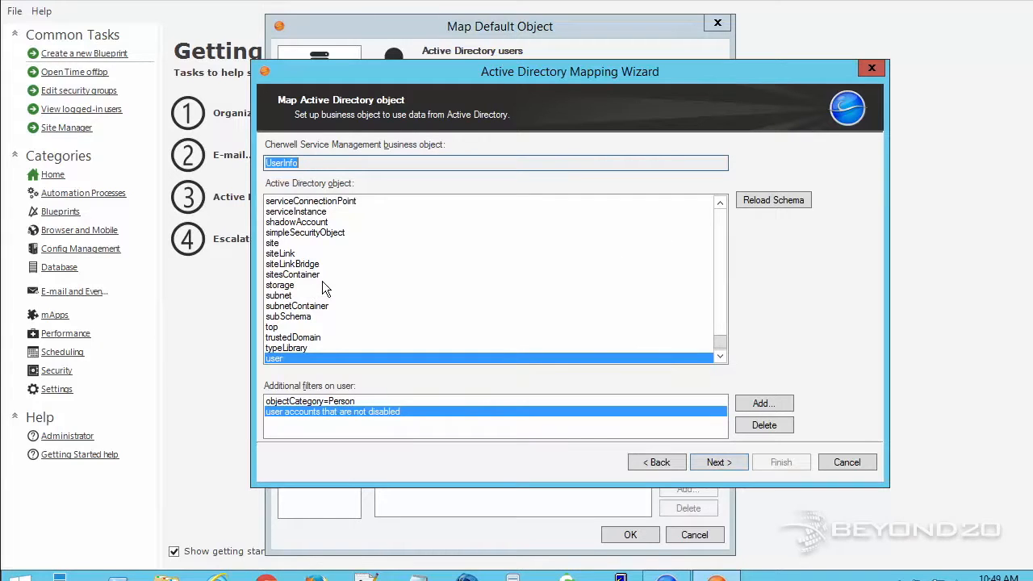
left_click_drag(720, 346, 717, 208)
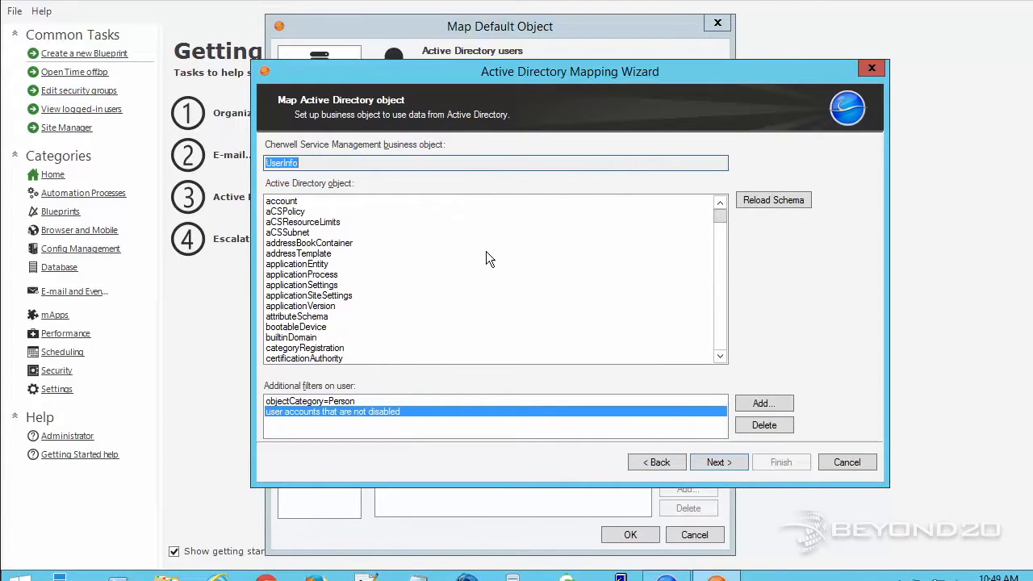
left_click(712, 460)
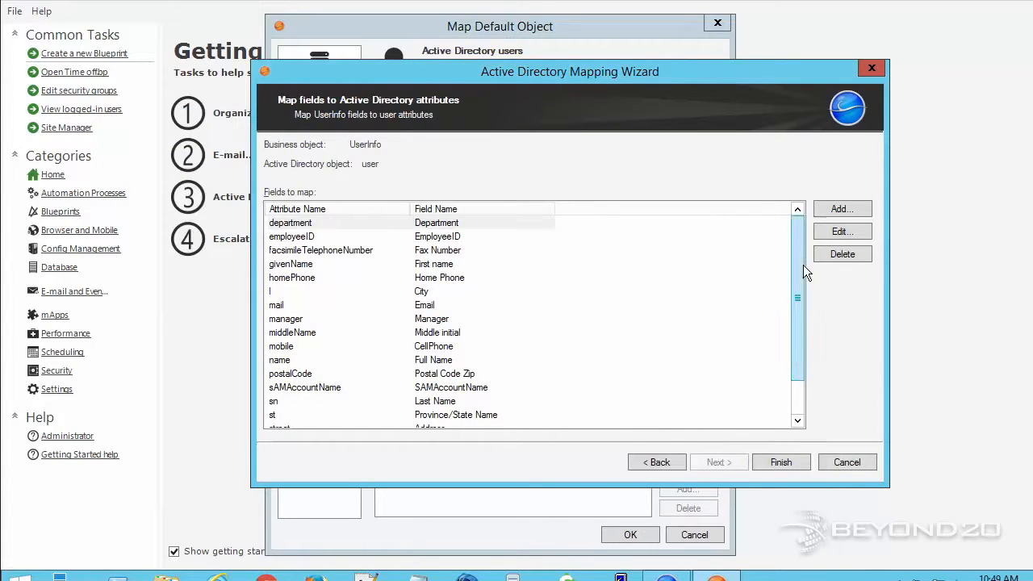
Review field mappings such as employeeID to EmployeeID and l to City.
mouse_move(800, 340)
left_mouse_down()
mouse_move(798, 396)
mouse_move(789, 335)
left_mouse_up()
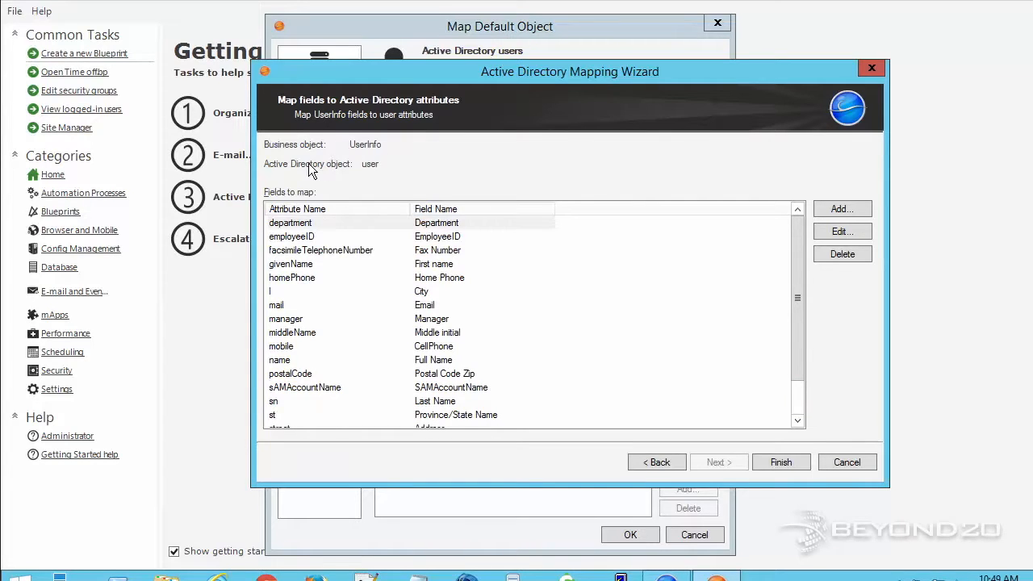
left_click(323, 240)
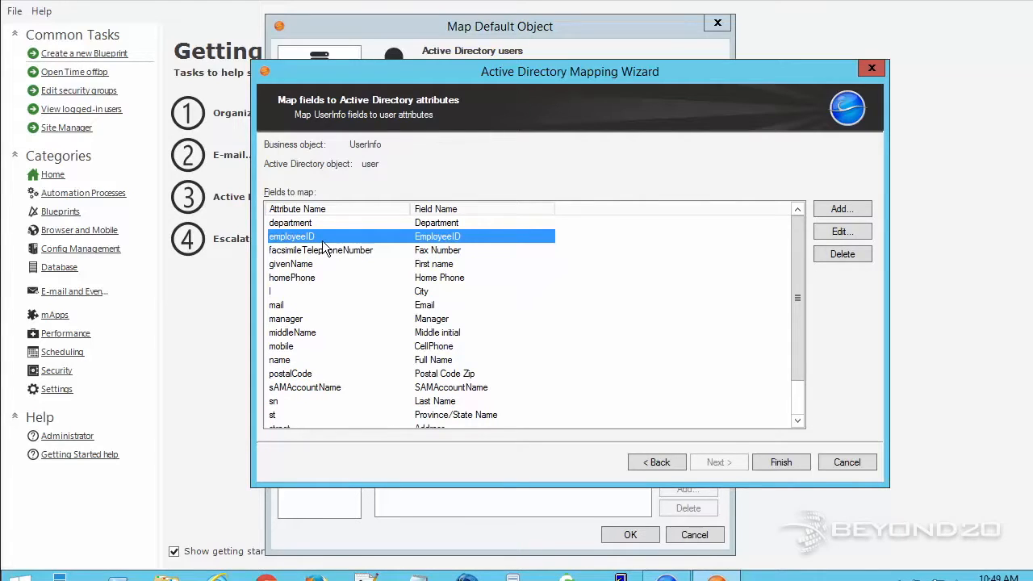
left_click_drag(322, 266, 323, 278)
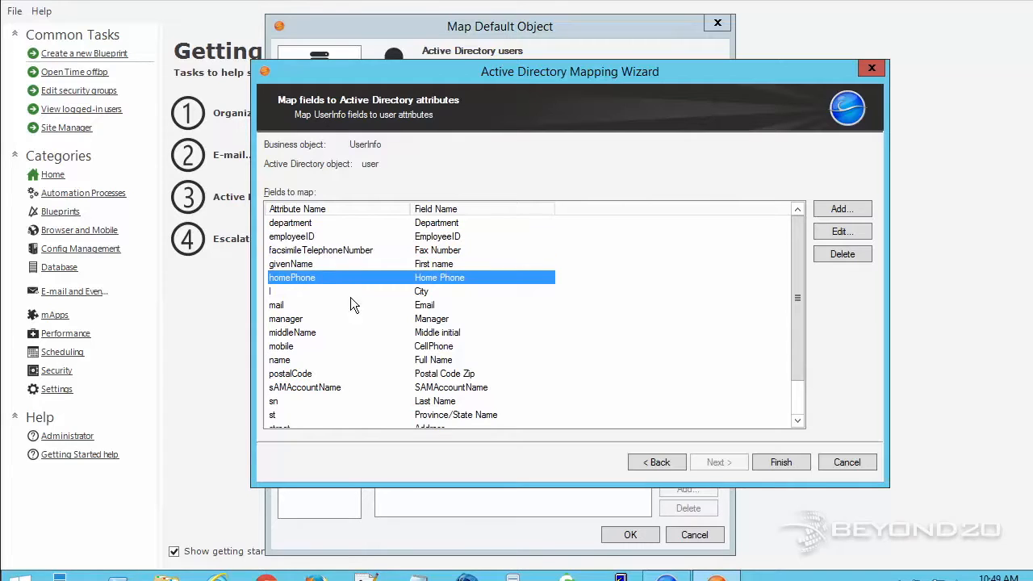
left_click(349, 290)
left_click_drag(795, 263, 790, 301)
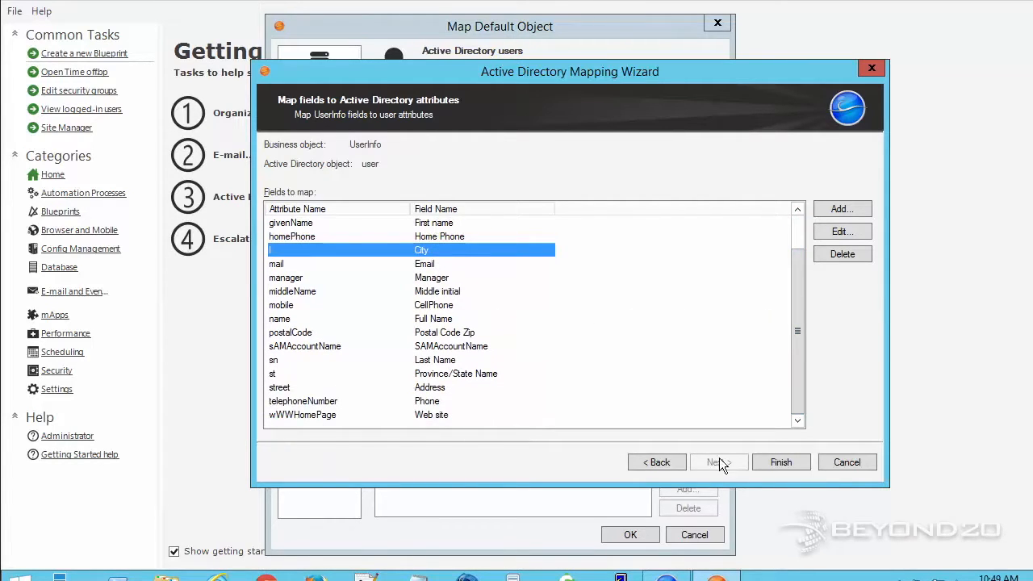
Finish the wizard, confirm the LDAP user search test succeeds, and save the mapping with OK.
left_click(769, 464)
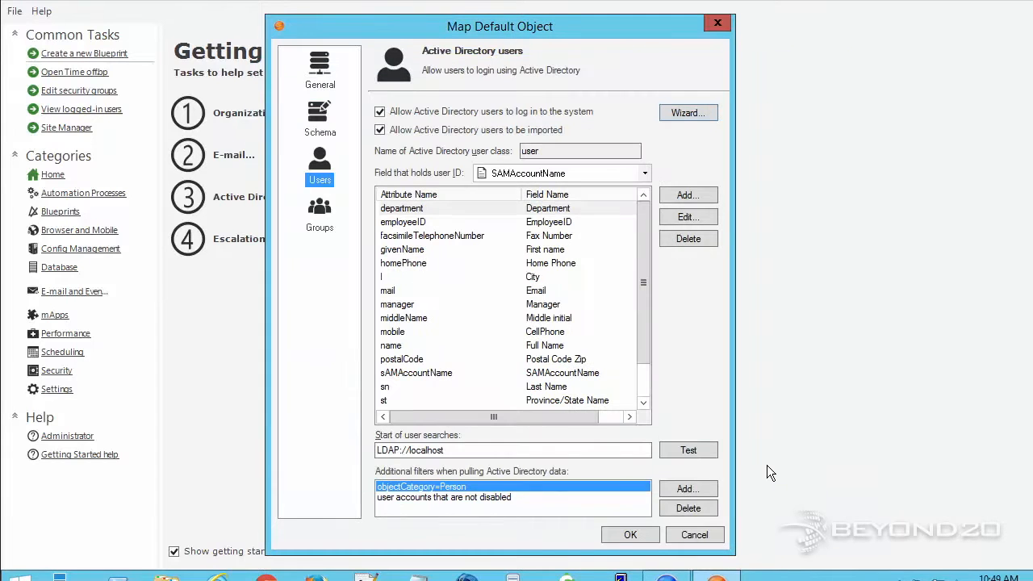
left_click(330, 219)
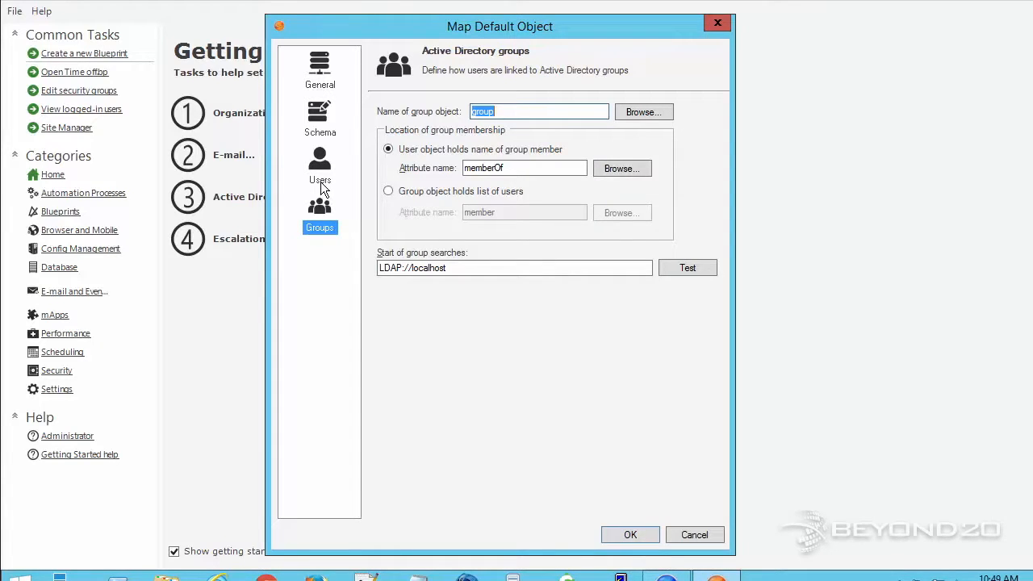
left_click(321, 181)
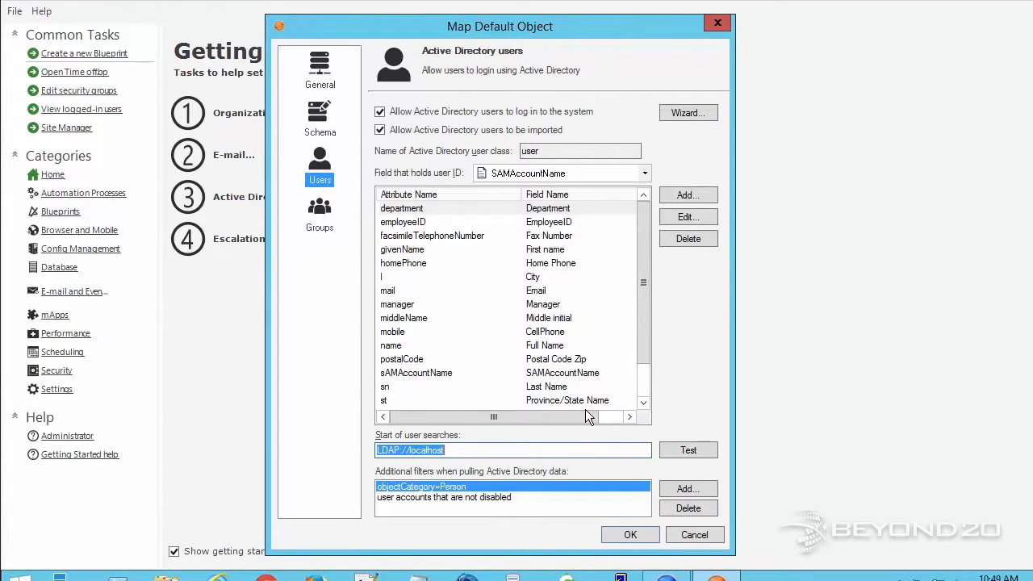
left_click(684, 450)
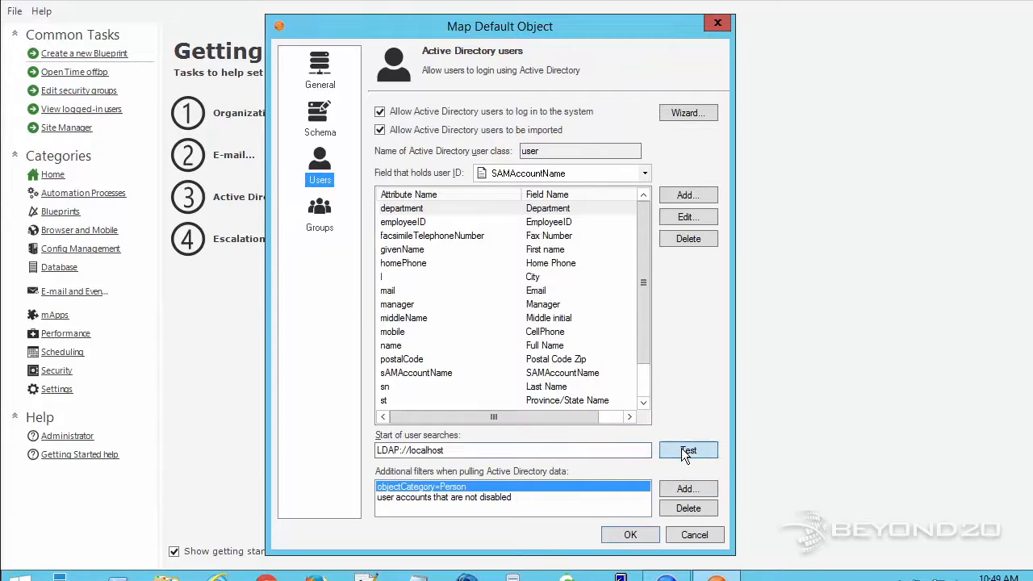
left_click(611, 292)
left_click(628, 533)
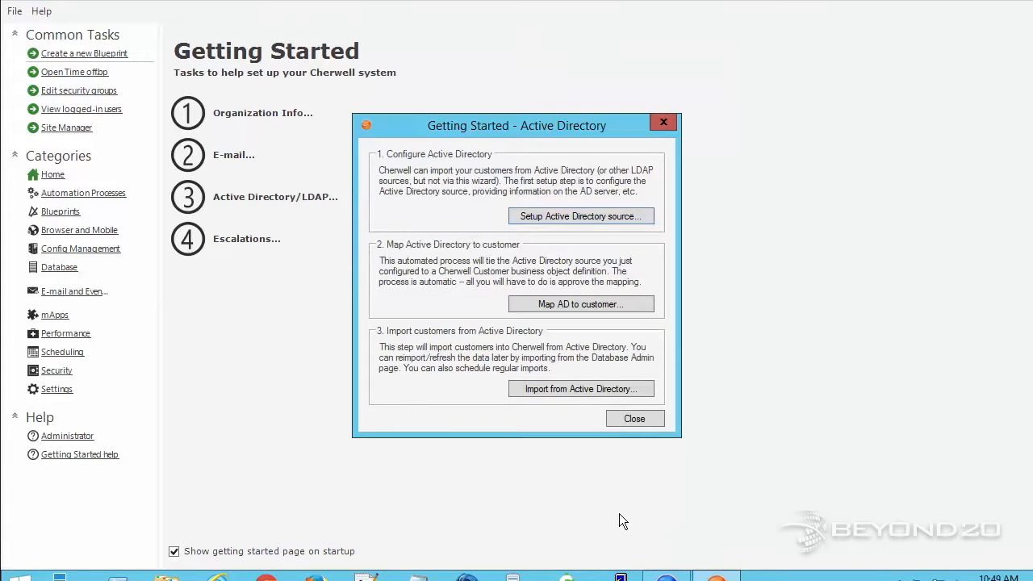
Run 'Map AD to customer' and confirm mapping Customer - Internal to Active Directory.
left_click(575, 309)
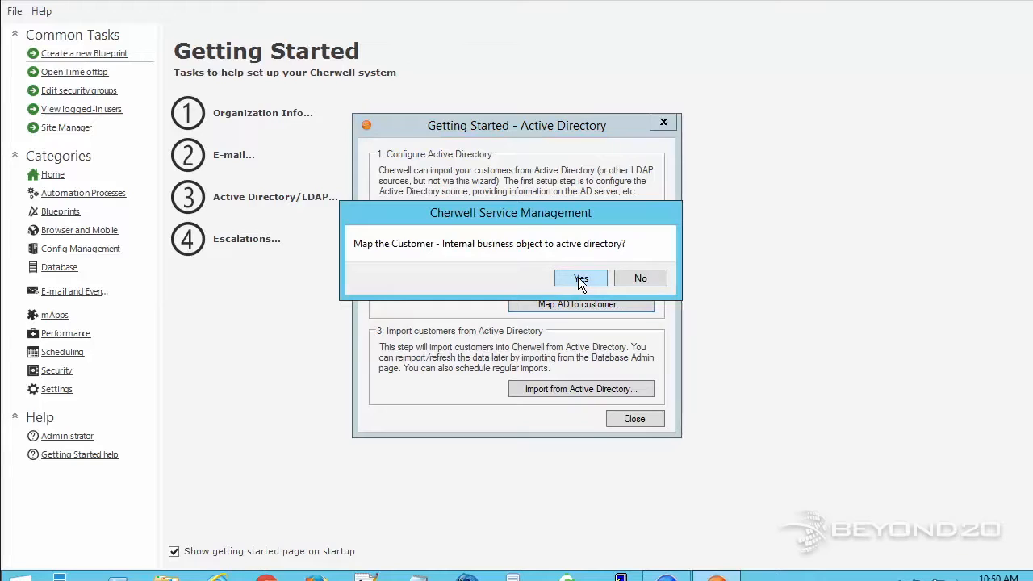
left_click(579, 277)
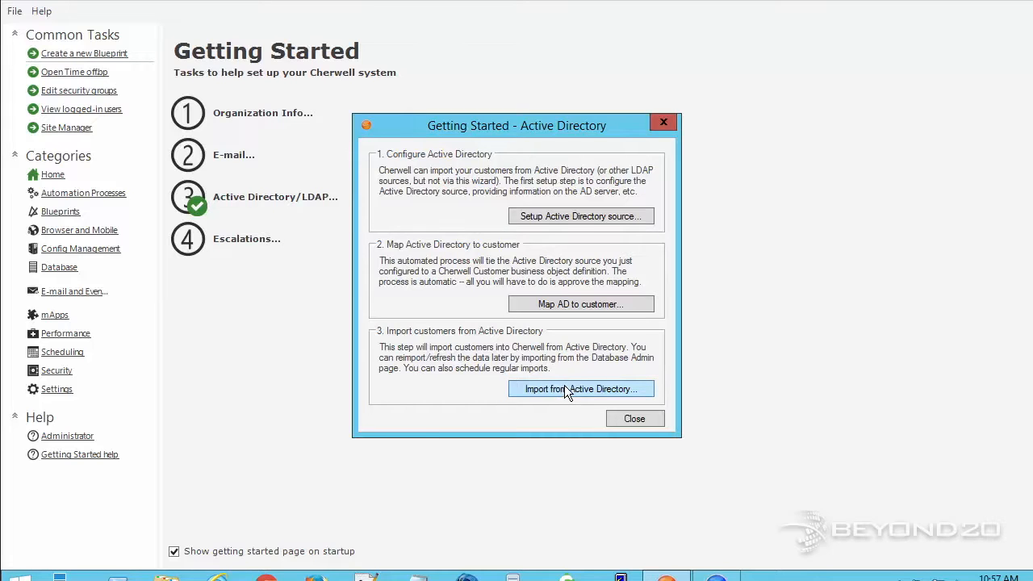
Import Customer - Internal records from Active Directory with default options and no filters, then close the setup.
left_click(568, 387)
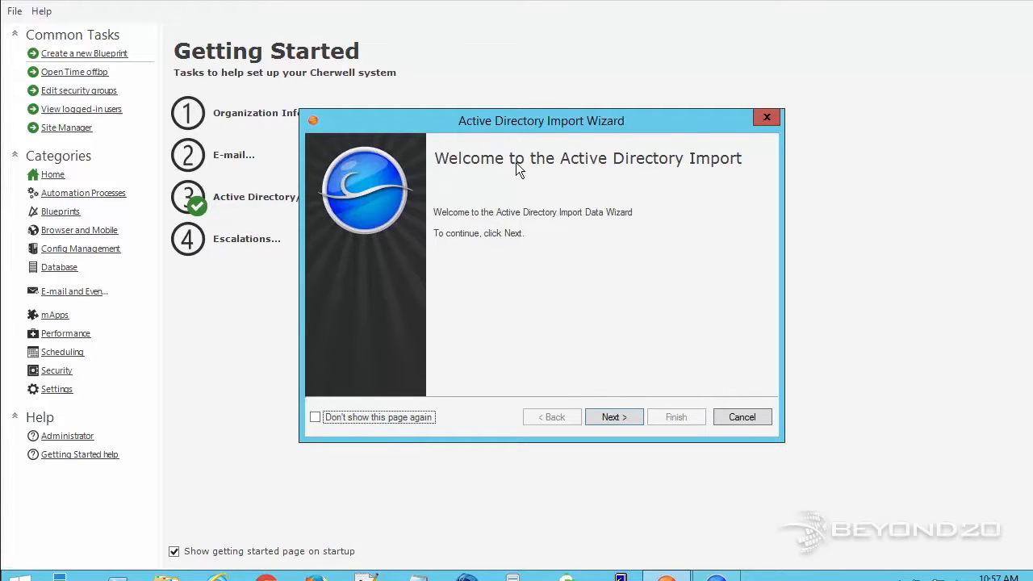
left_click(607, 417)
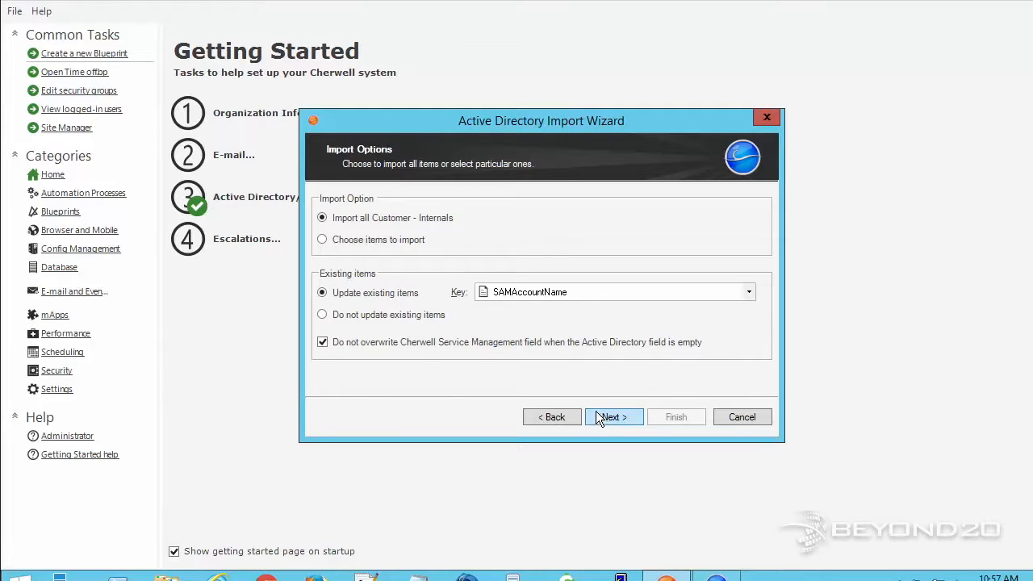
left_click(607, 418)
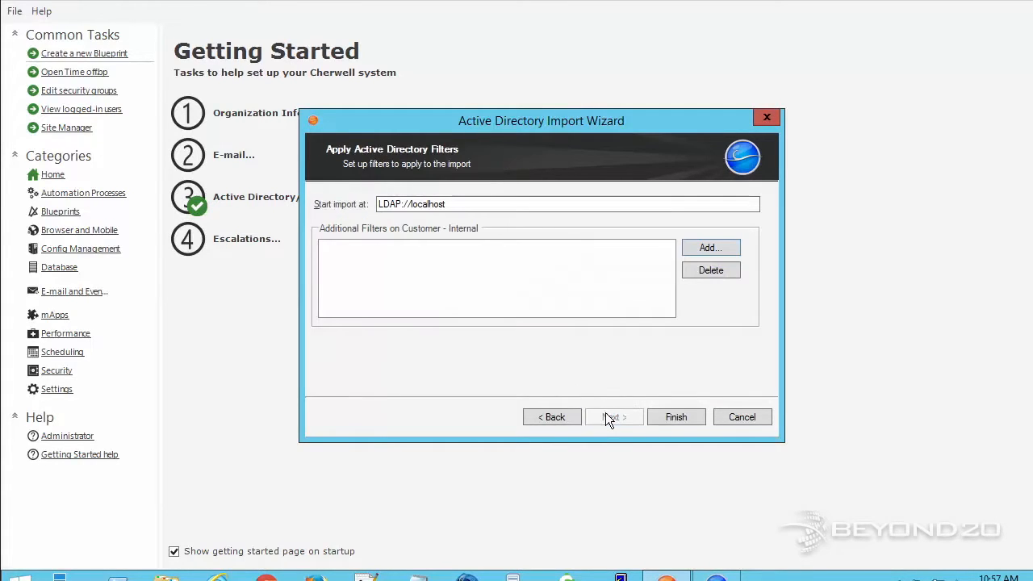
left_click(666, 415)
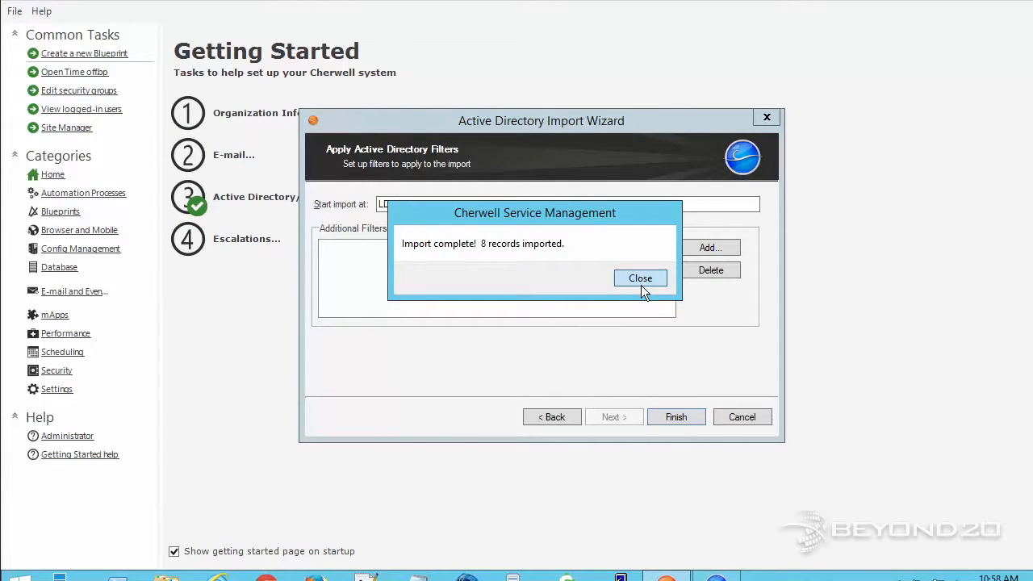
left_click(642, 284)
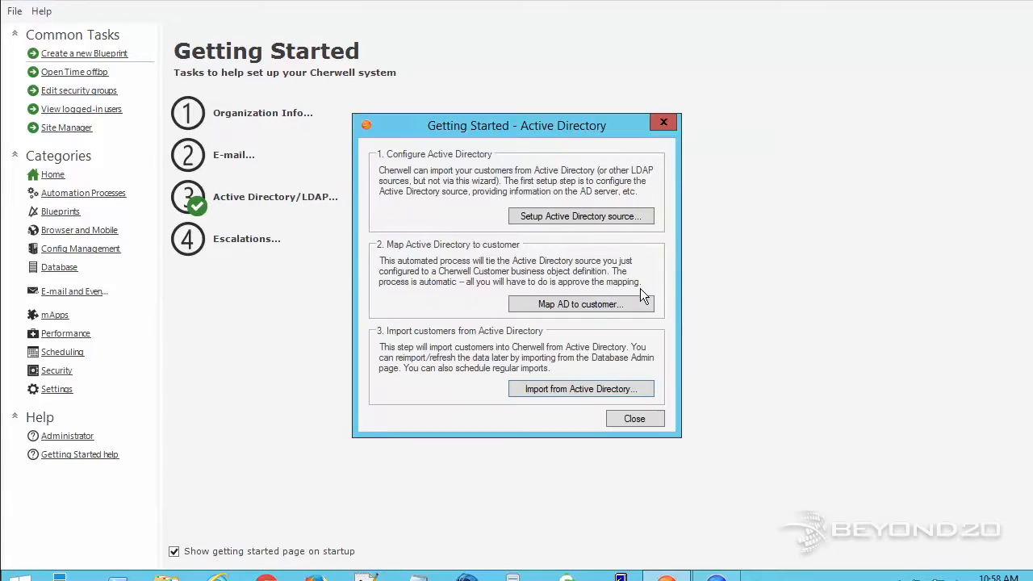
left_click(636, 418)
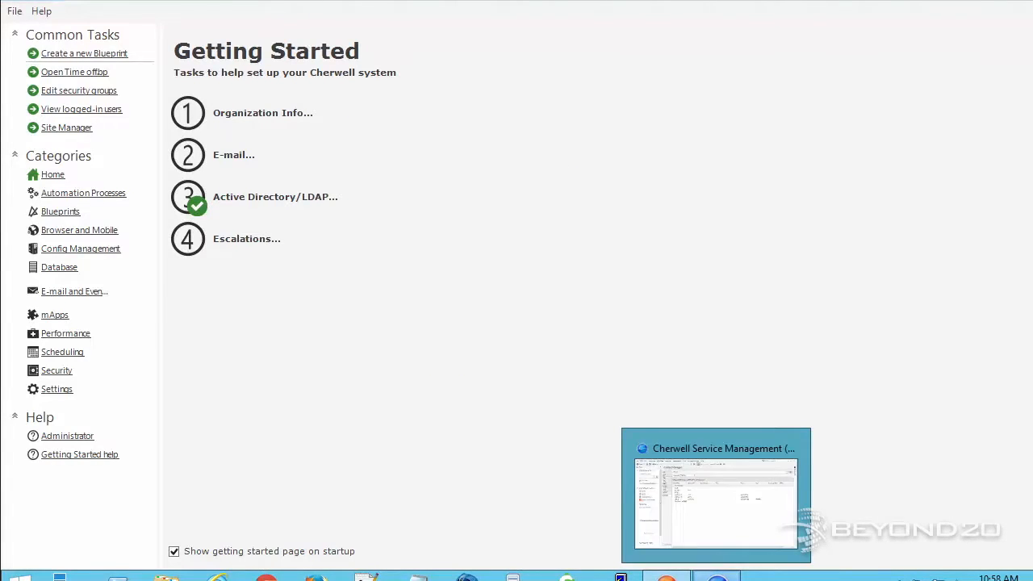
Refresh the Contact Manager in the Client so the imported contacts appear.
left_click(716, 575)
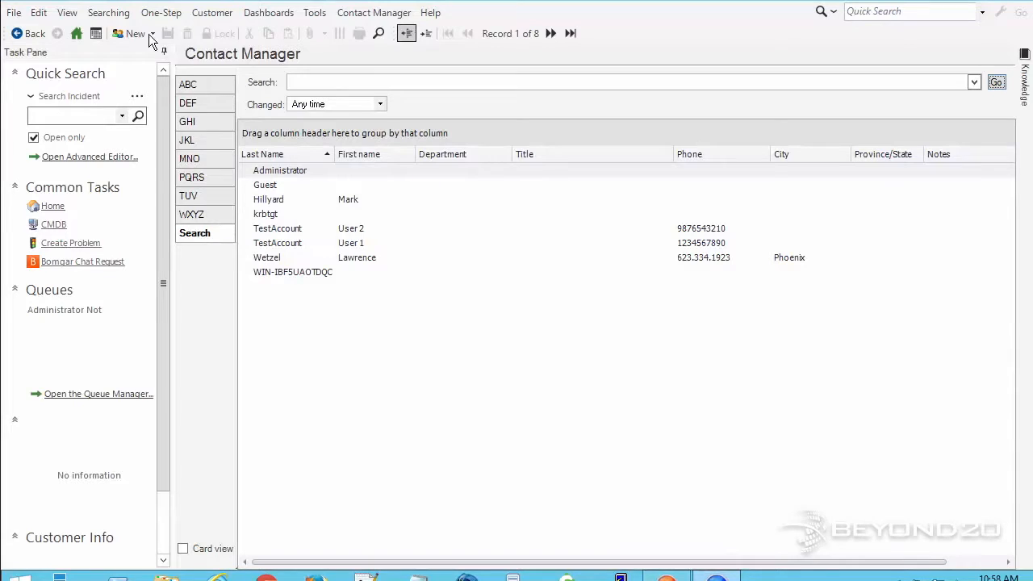
left_click(69, 13)
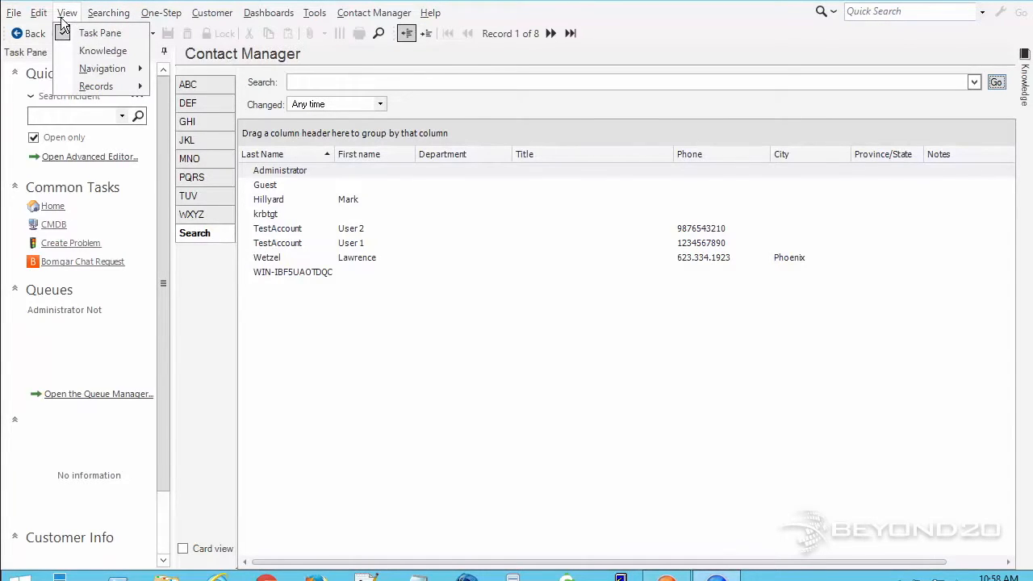
mouse_move(40, 13)
left_click(79, 147)
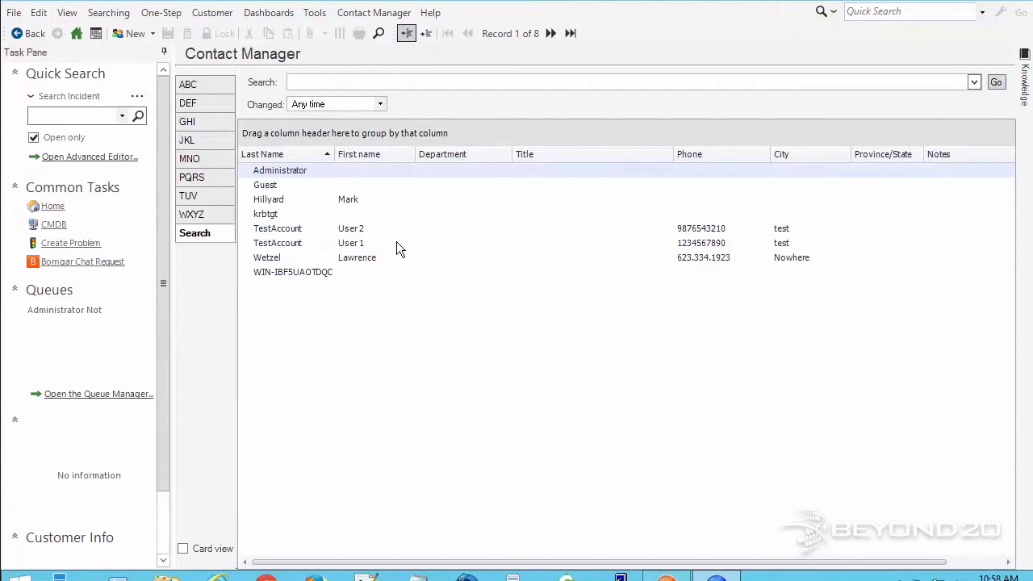
Check several of the 8 imported contact records, then return to the Administrator.
left_click(283, 257)
left_click(285, 239)
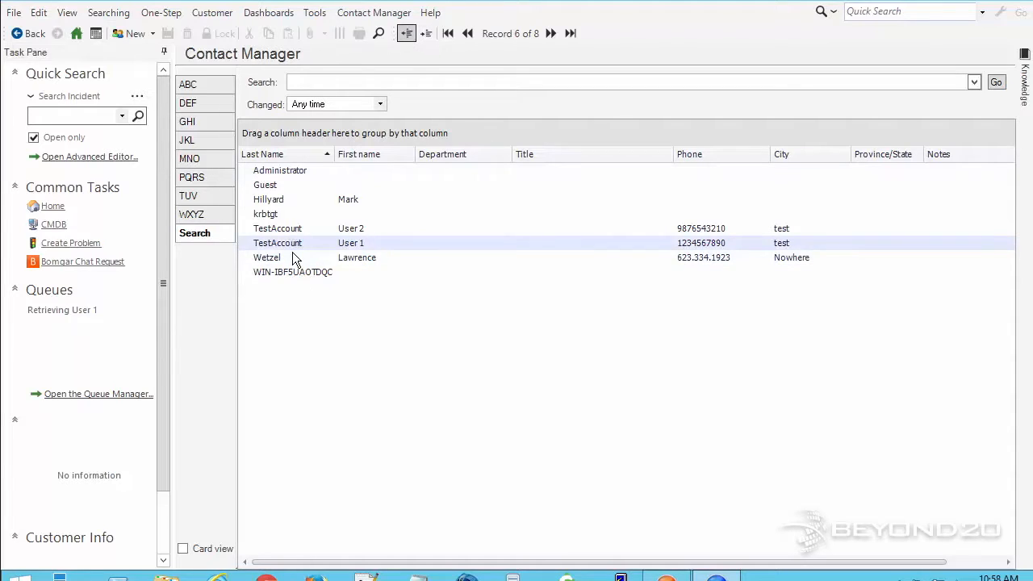
left_click(292, 253)
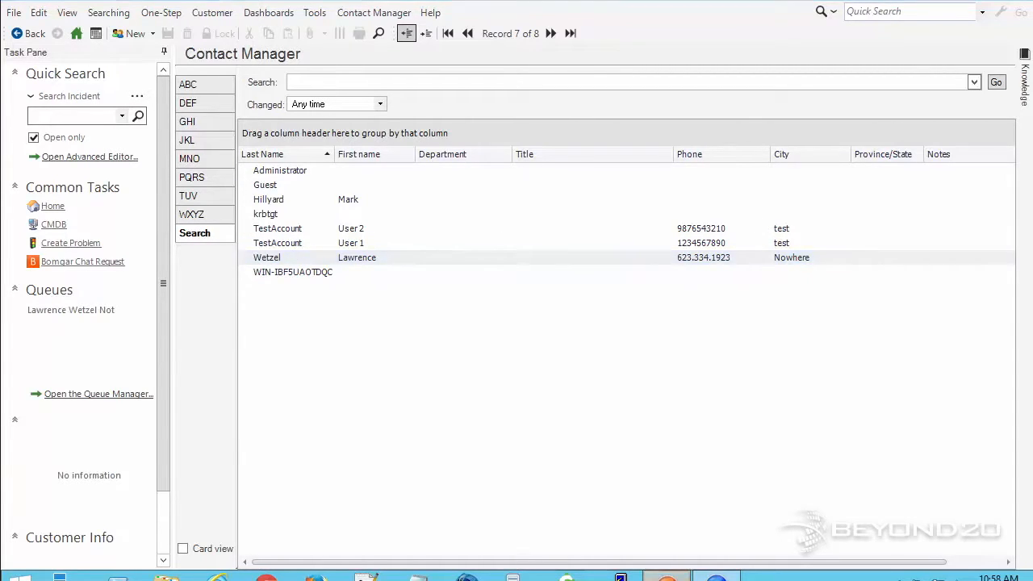
left_click(667, 575)
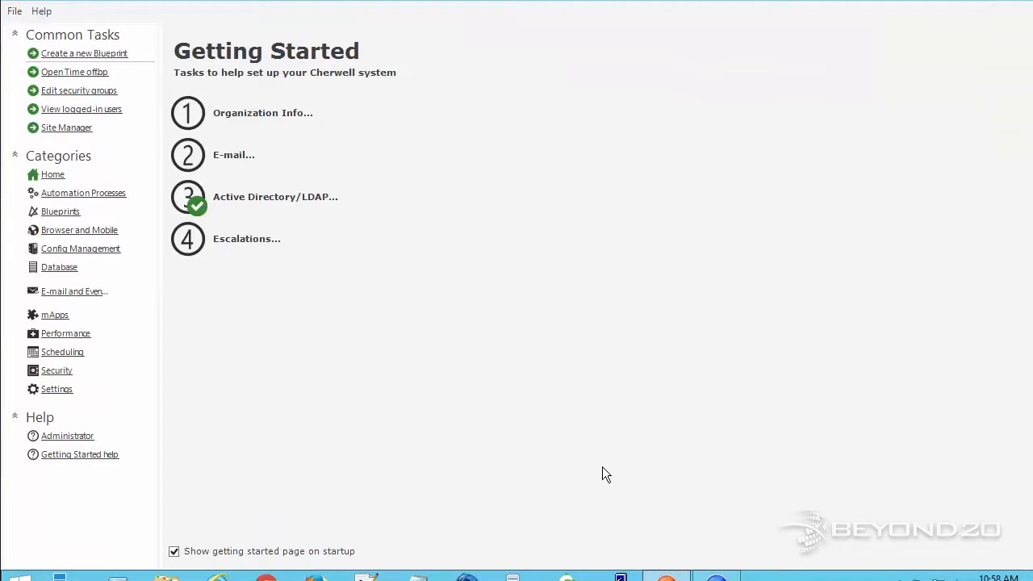